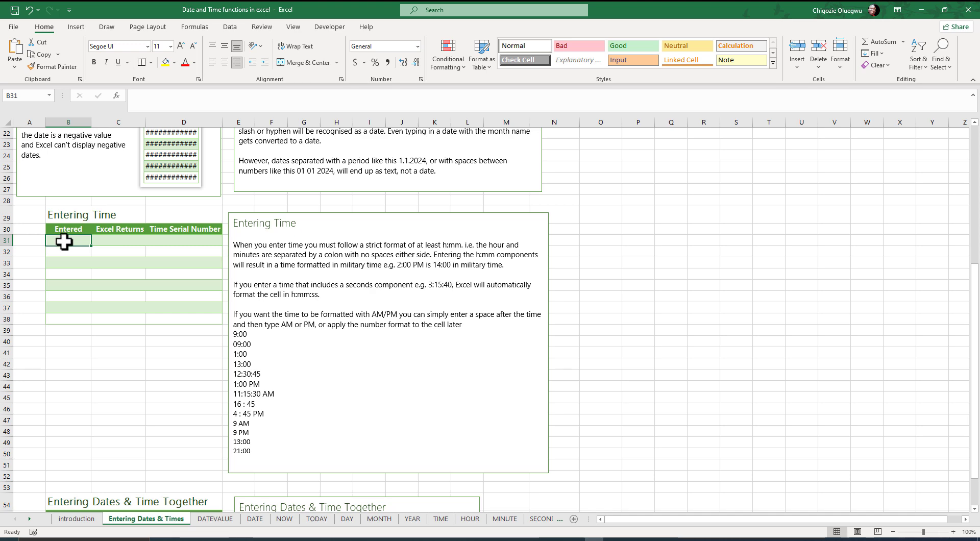
- Enter the time 9:00 in cell B31 of the Entering Time table and inspect its stored value
type("9")
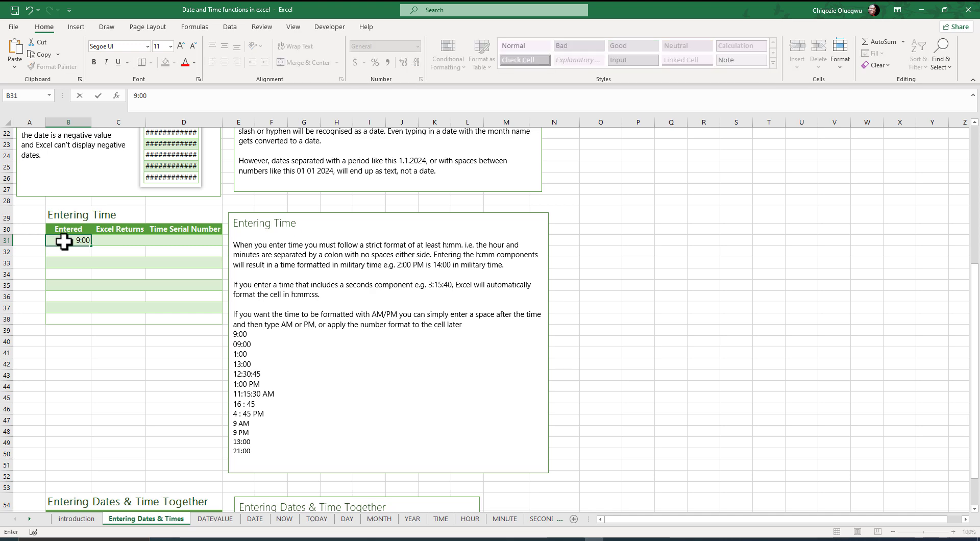
type(":00")
left_click(64, 242)
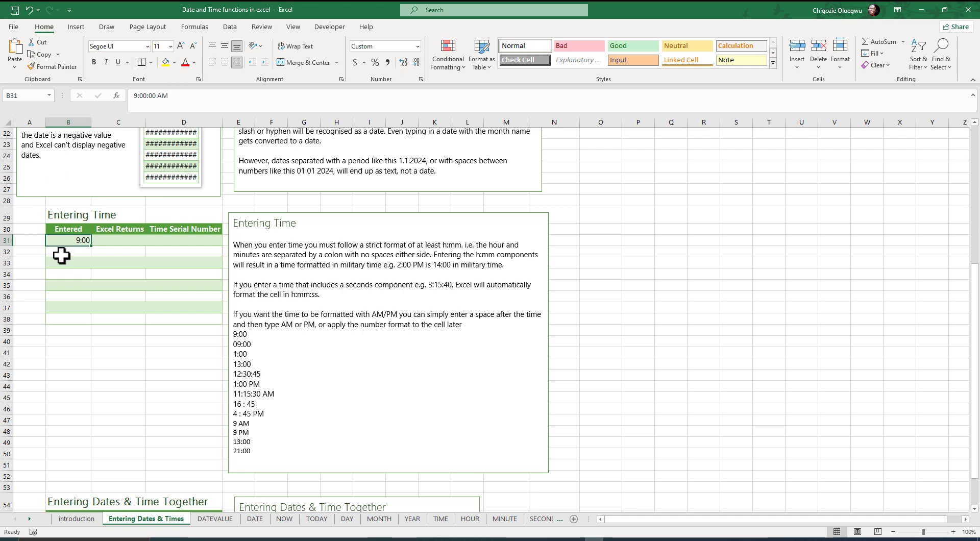
left_click_drag(179, 99, 132, 95)
left_click(183, 100)
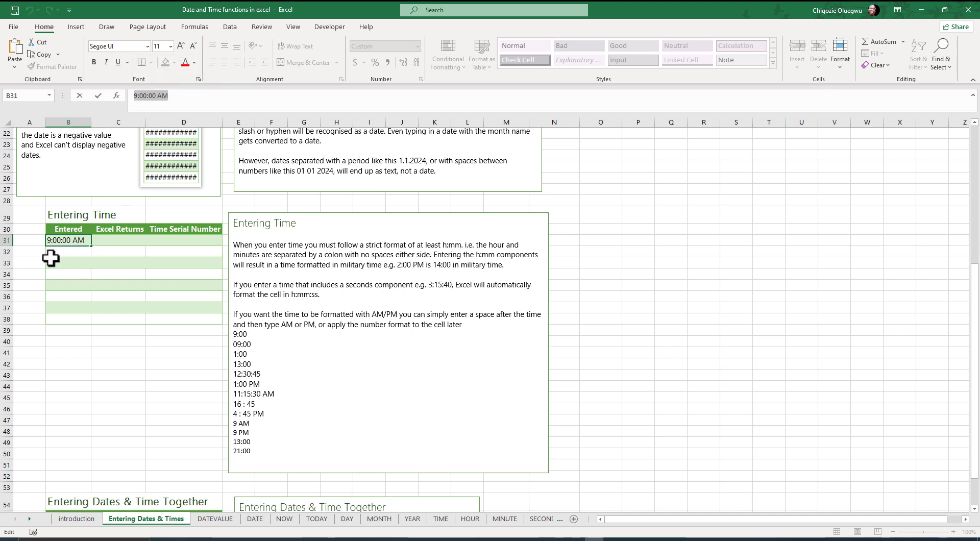
type("9:00")
key("Return")
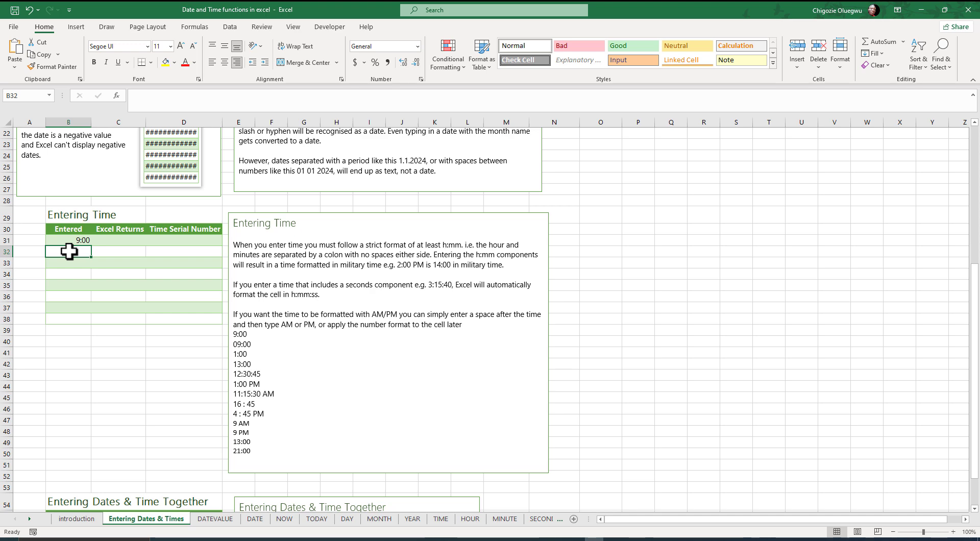
- Enter the time 09:00 in cell B32 and inspect how Excel stores it
type("09:00")
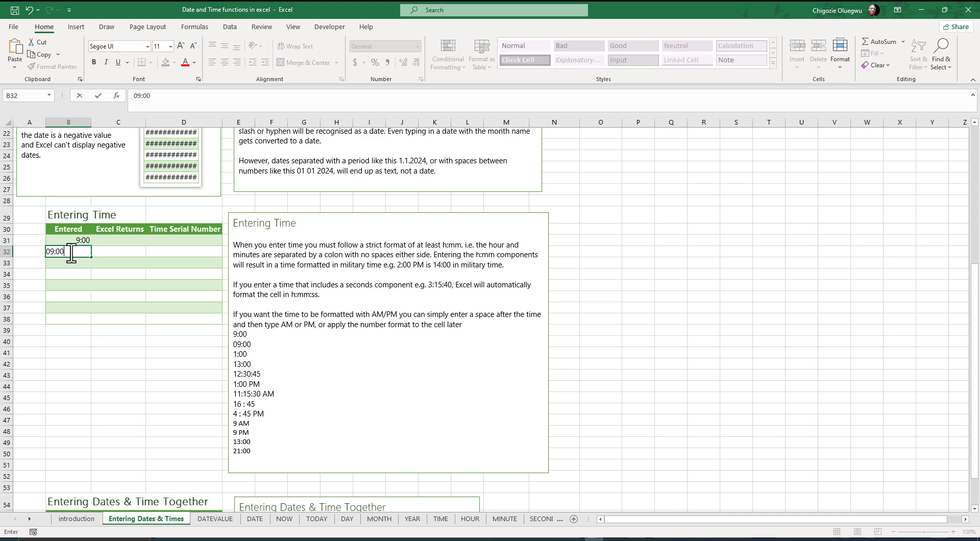
key("Return")
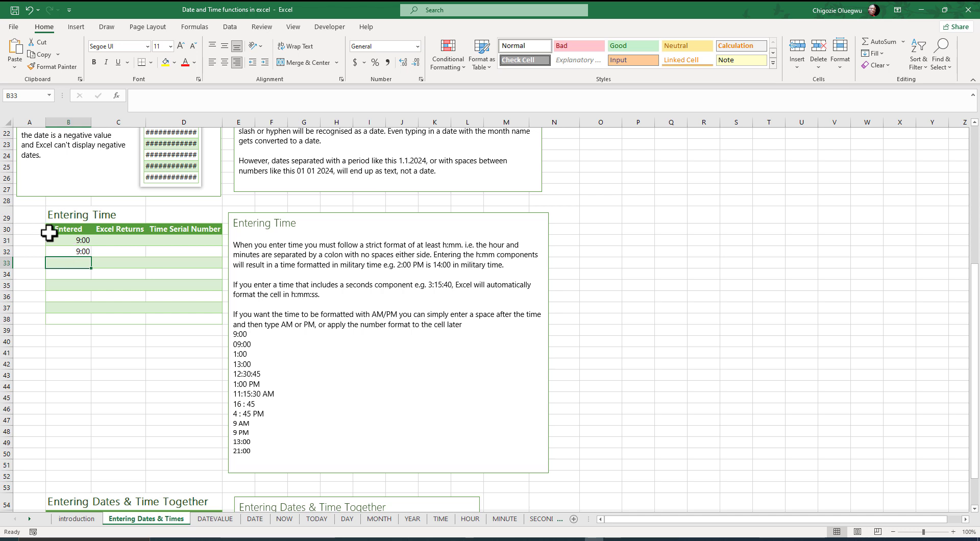
left_click(75, 254)
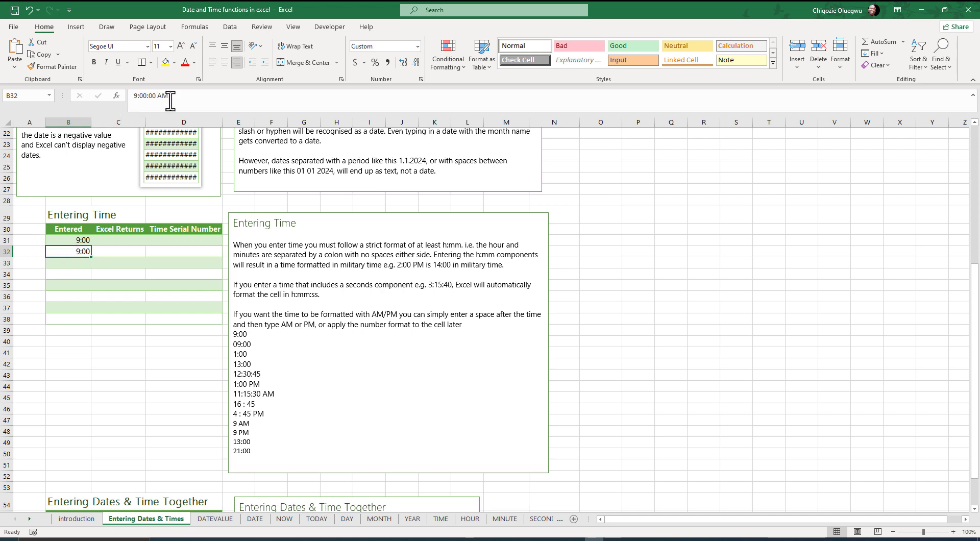
left_click_drag(175, 97, 134, 92)
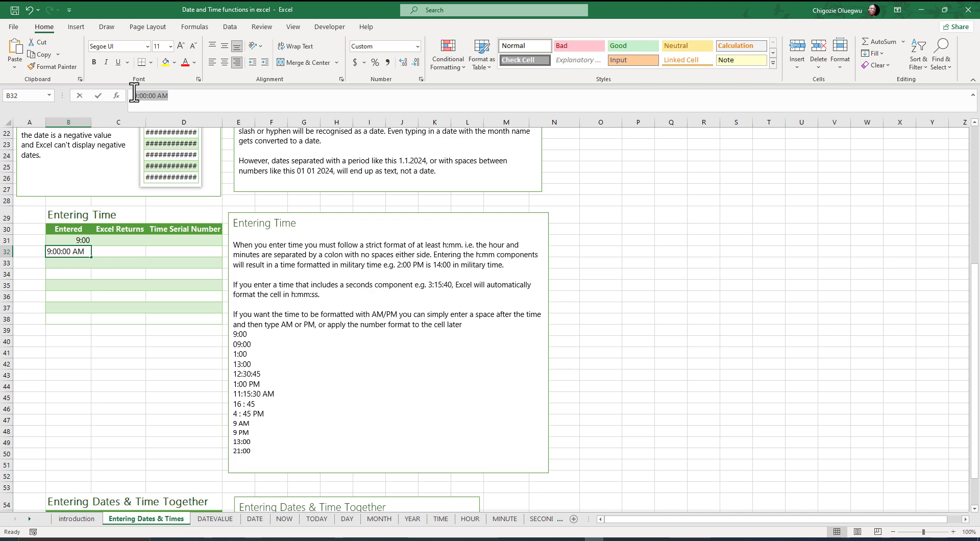
type("9:00")
key("Return")
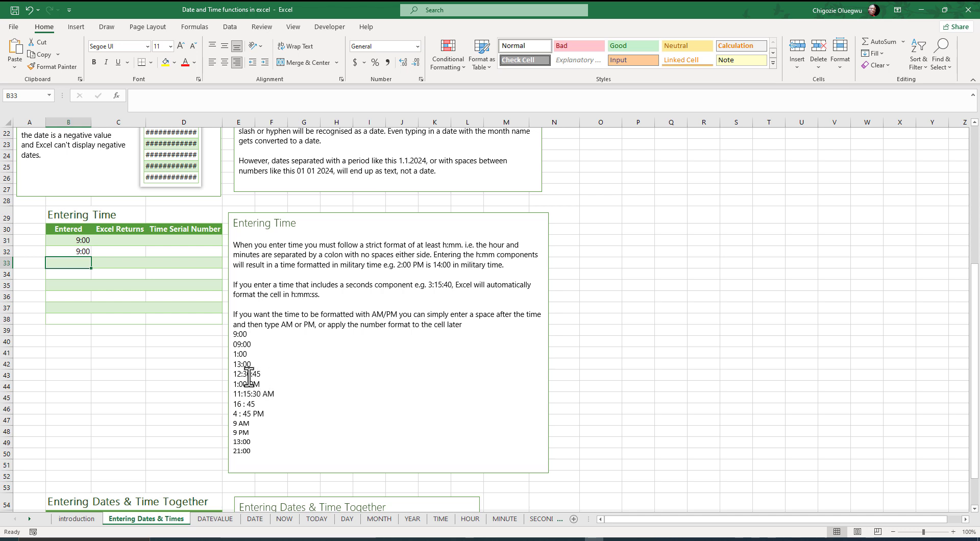
- Enter the time 12:30:45, including the seconds component, in cell B33
type("12:30:45")
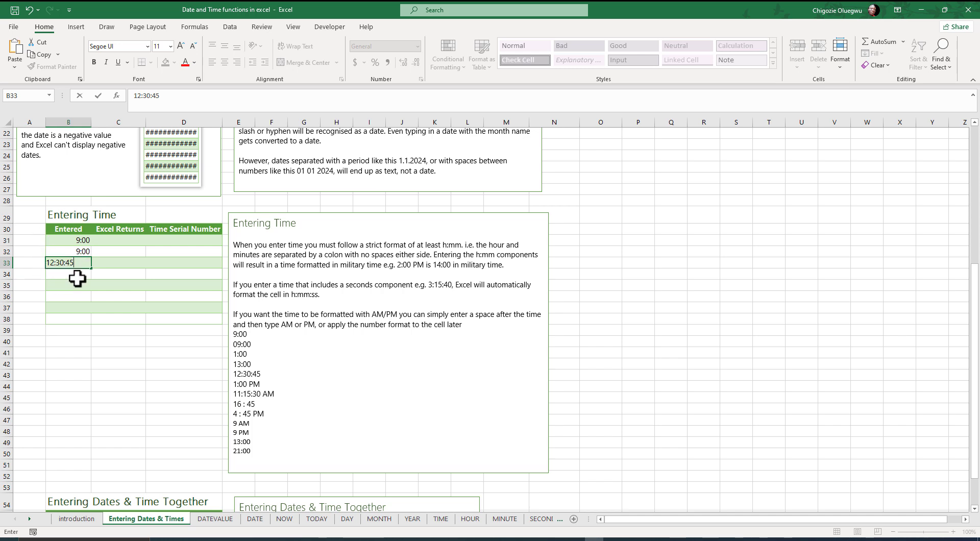
key("Return")
key("Up")
key("F2")
left_click(68, 288)
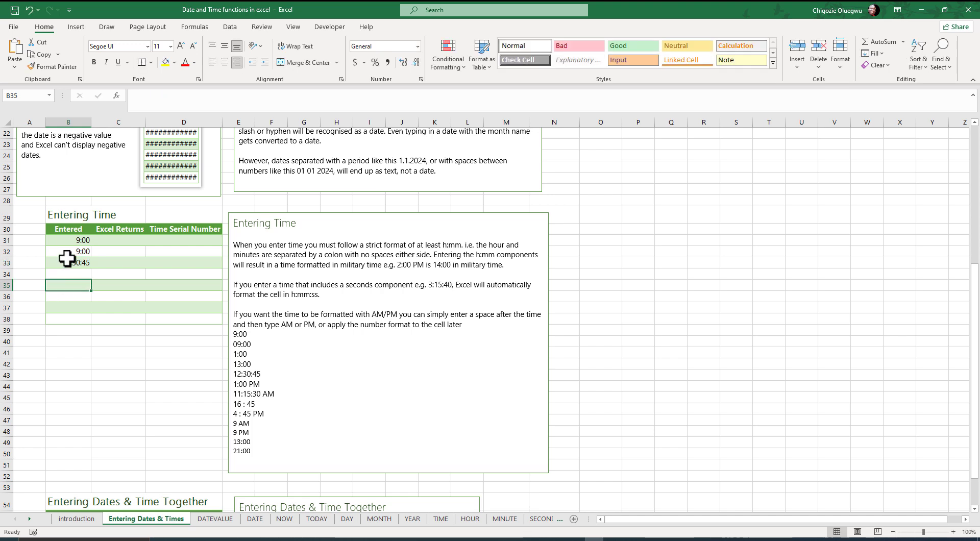
- Inspect the full stored time behind the entry in cell B33, including its AM/PM part
left_click(70, 263)
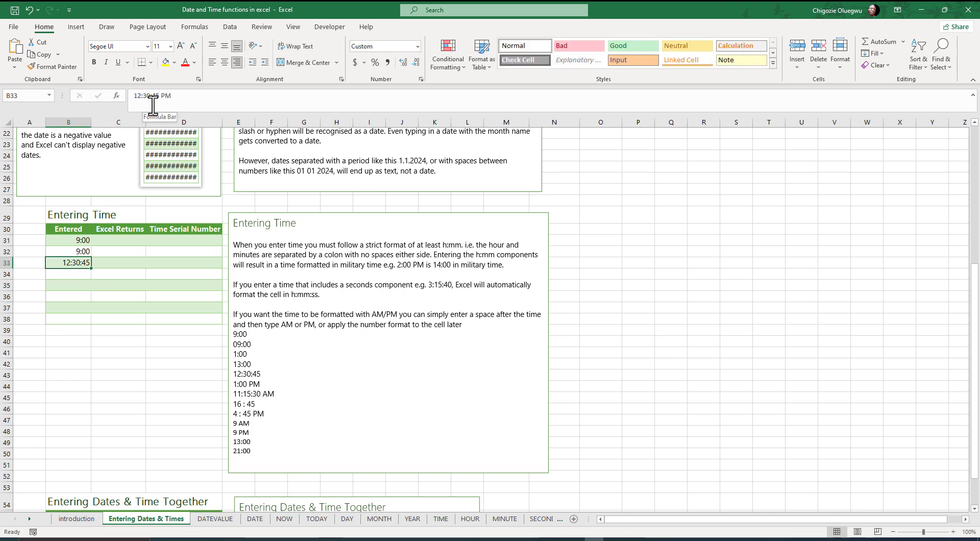
left_click(179, 100)
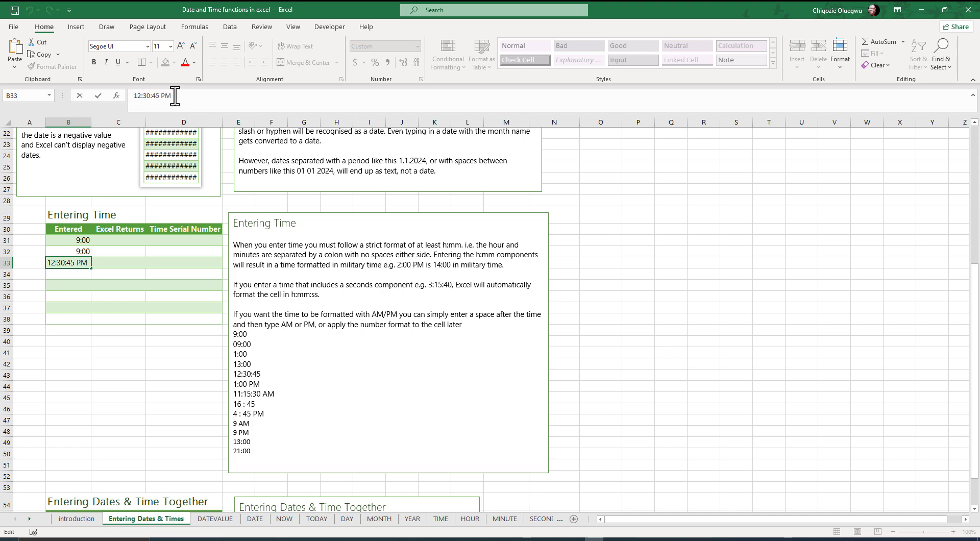
left_click_drag(175, 96, 127, 95)
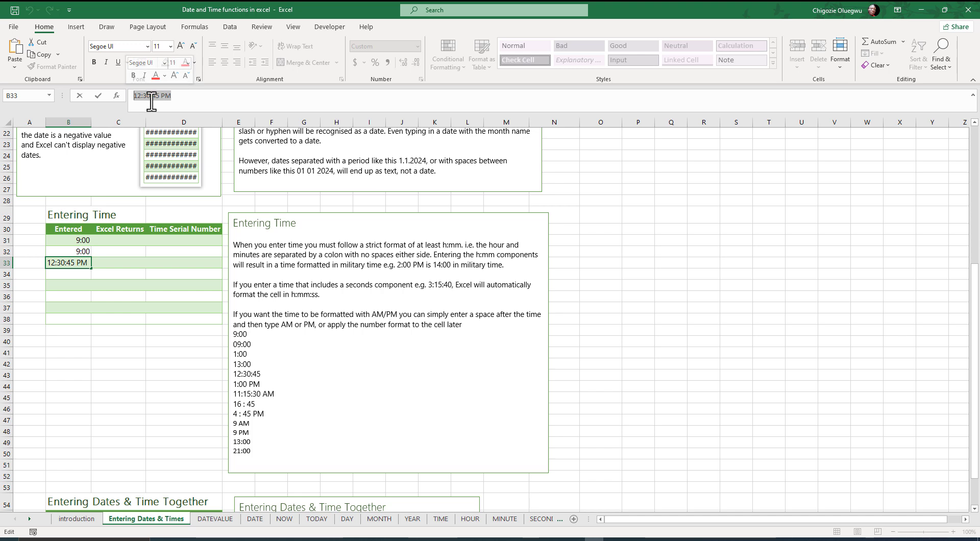
left_click(183, 99)
left_click(66, 275)
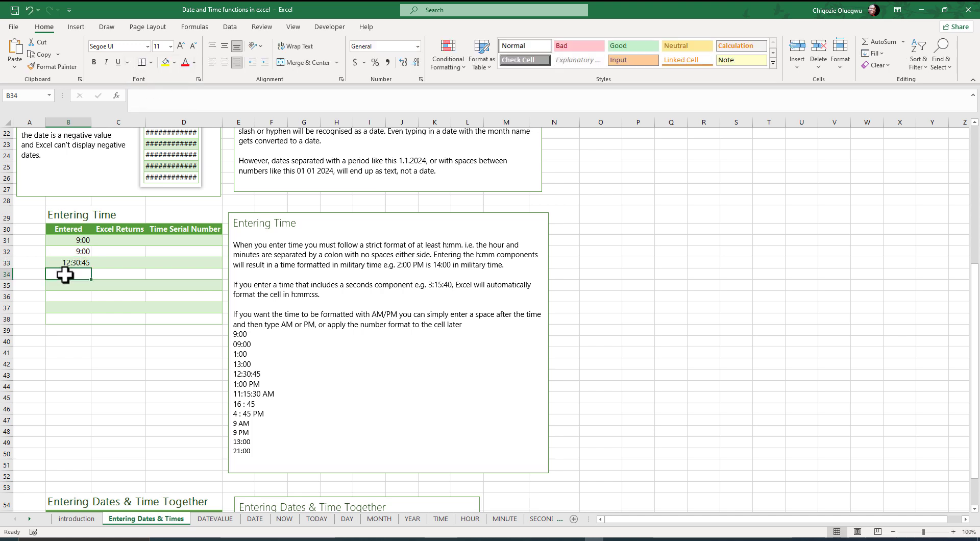
left_click(66, 264)
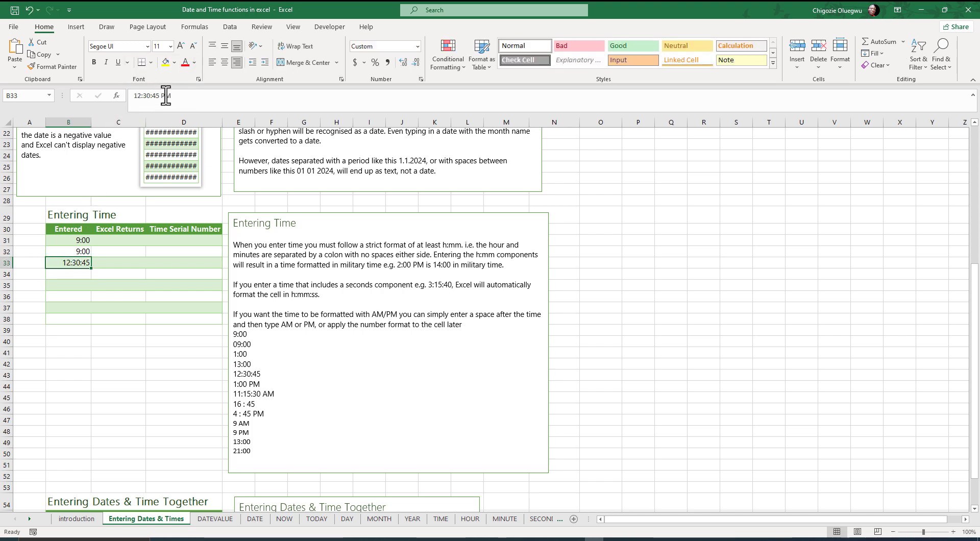
- Enter the 24-hour time 16:00 in cell B34 and inspect its stored value
left_click(65, 272)
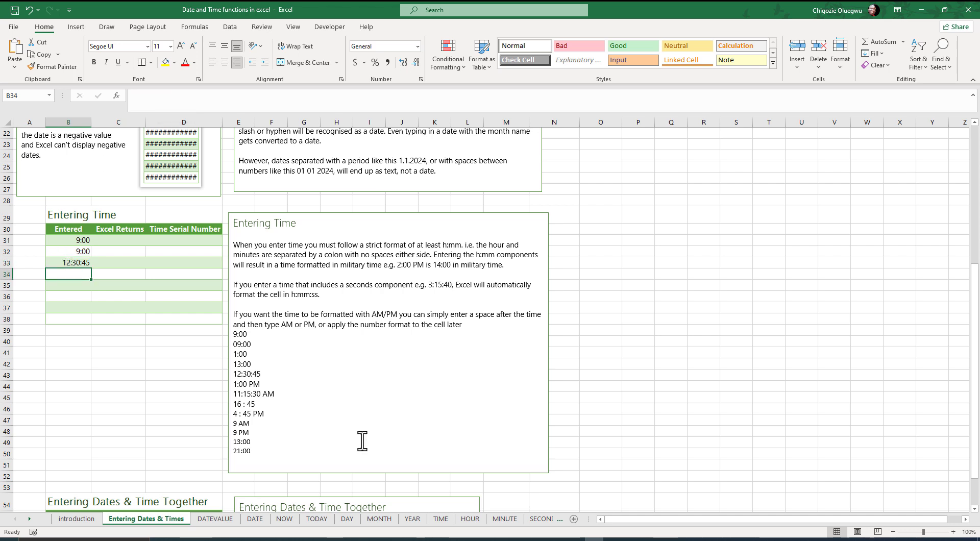
type("16:00")
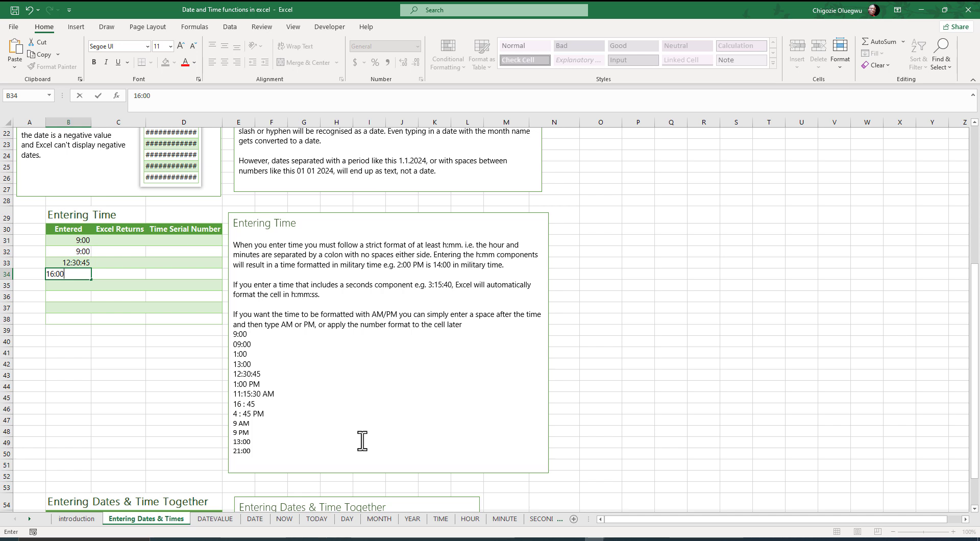
key("Return")
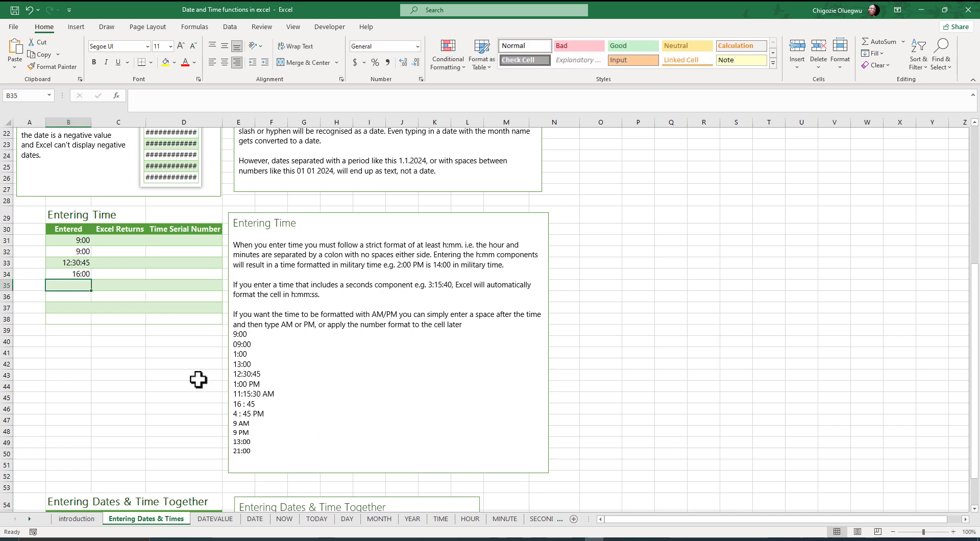
double_click(71, 275)
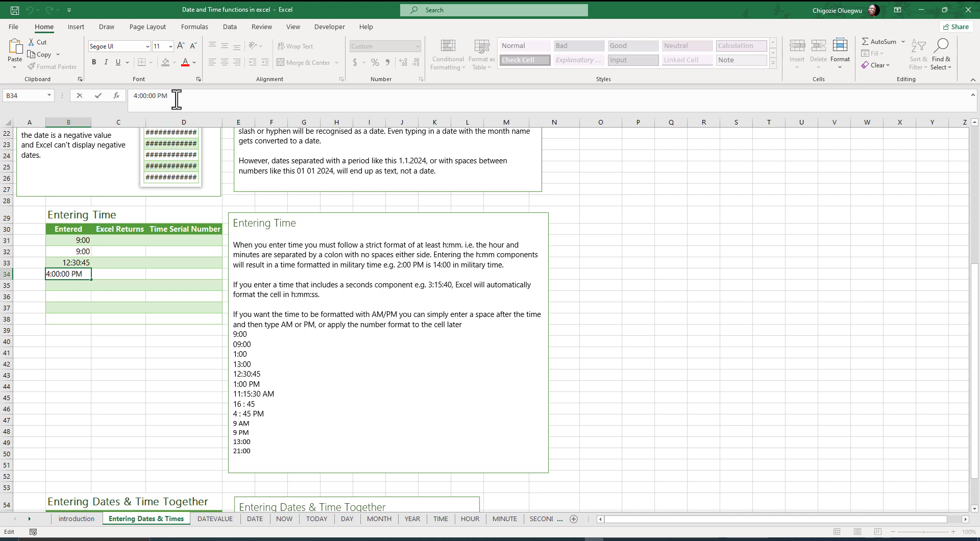
left_click_drag(167, 97, 138, 100)
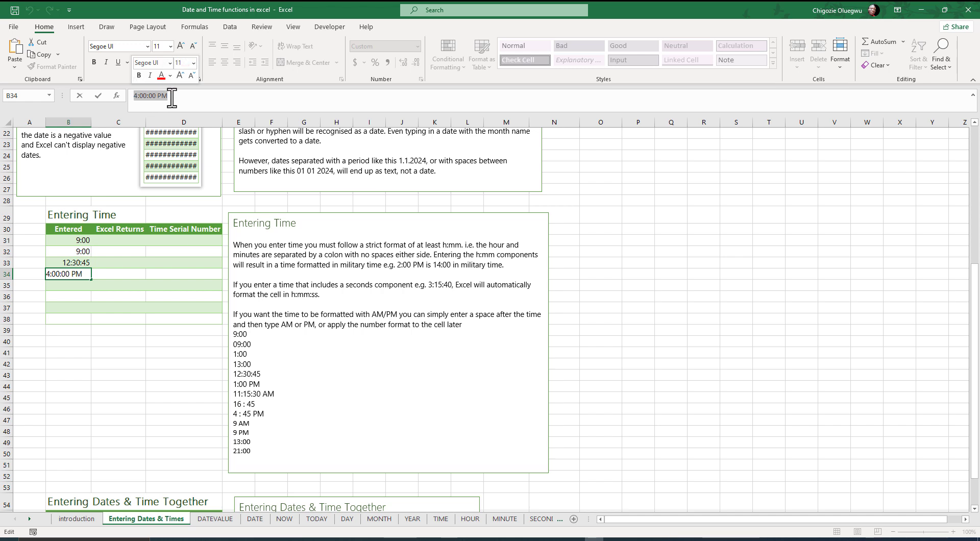
key("Return")
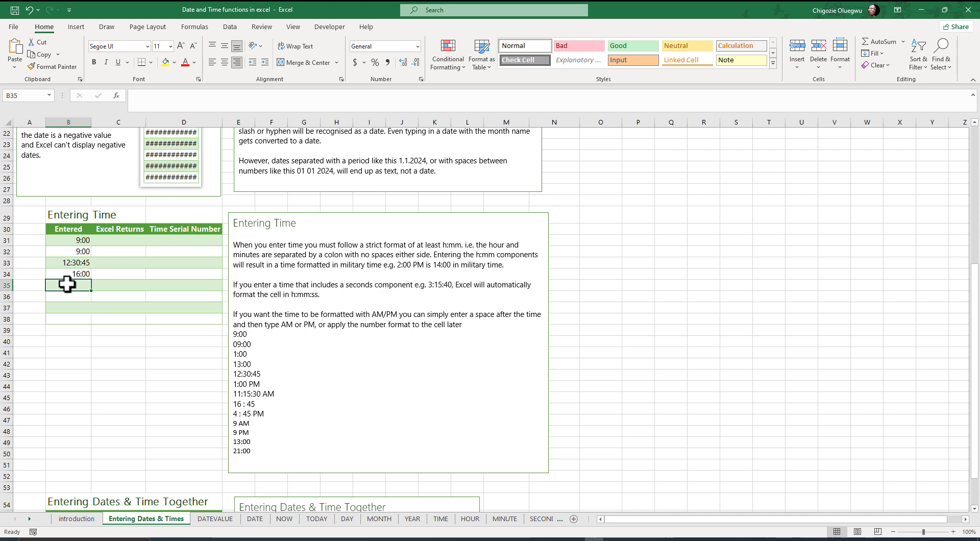
- Enter the time 4:00 AM in cell B35 and inspect its stored value
type("4:00 AM")
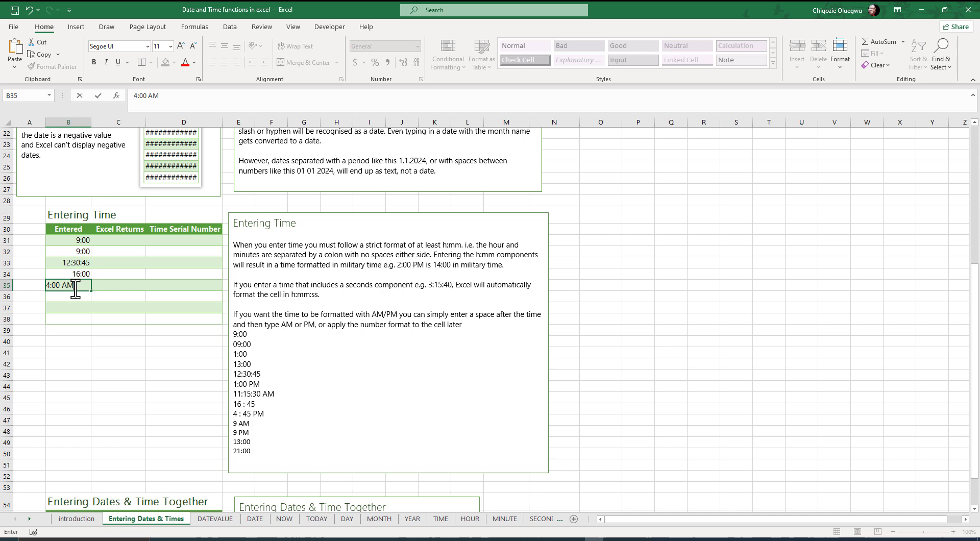
key("ctrl+Return")
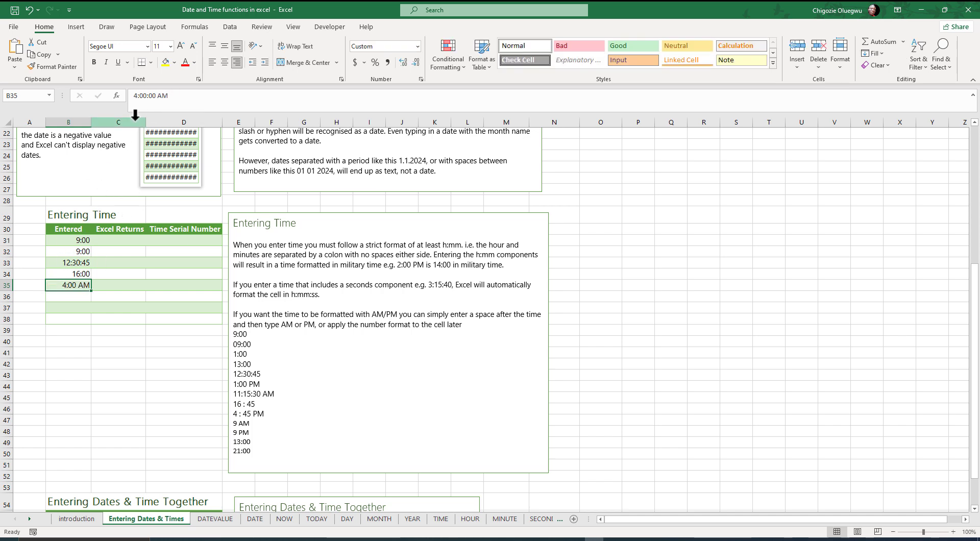
left_click_drag(176, 96, 125, 109)
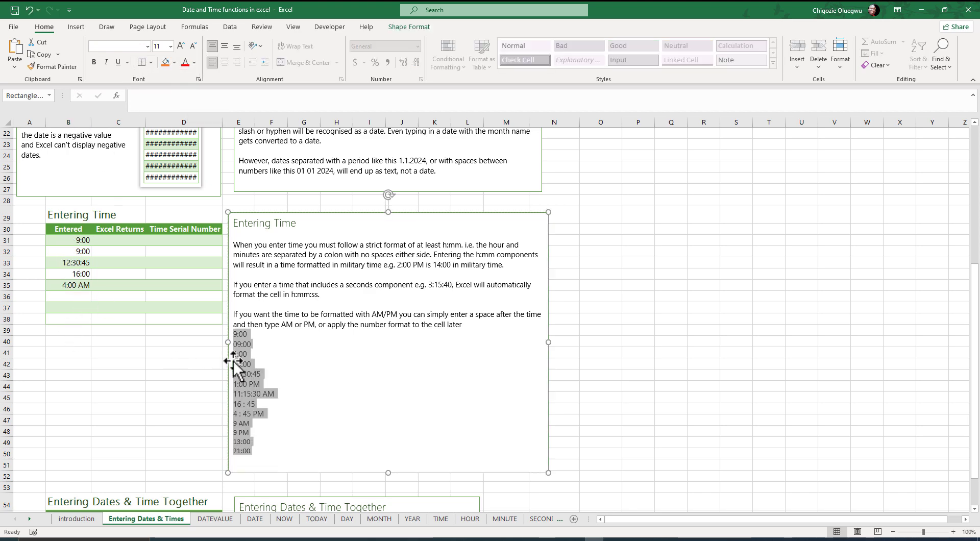
- Highlight and review the list of sample times in the Entering Time text box
left_click(263, 441)
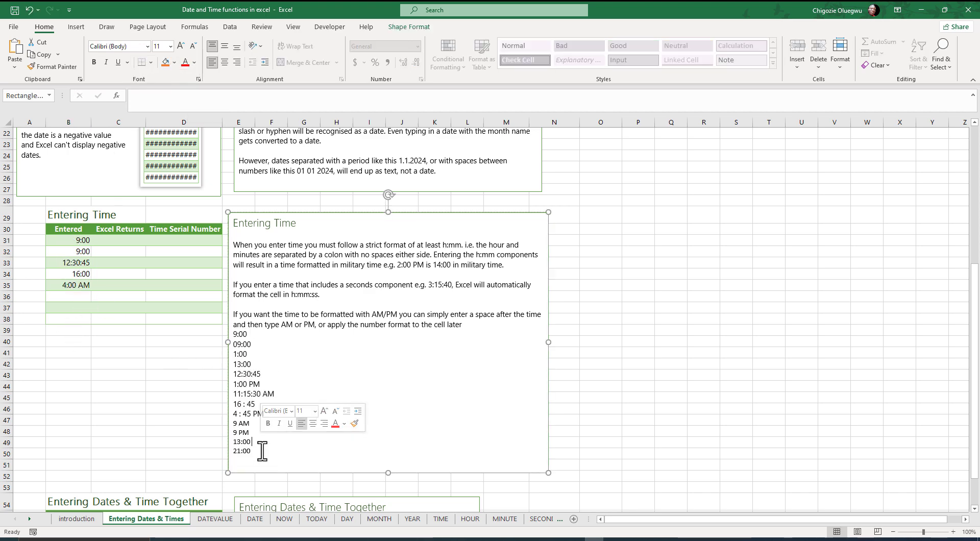
left_click_drag(257, 452, 234, 335)
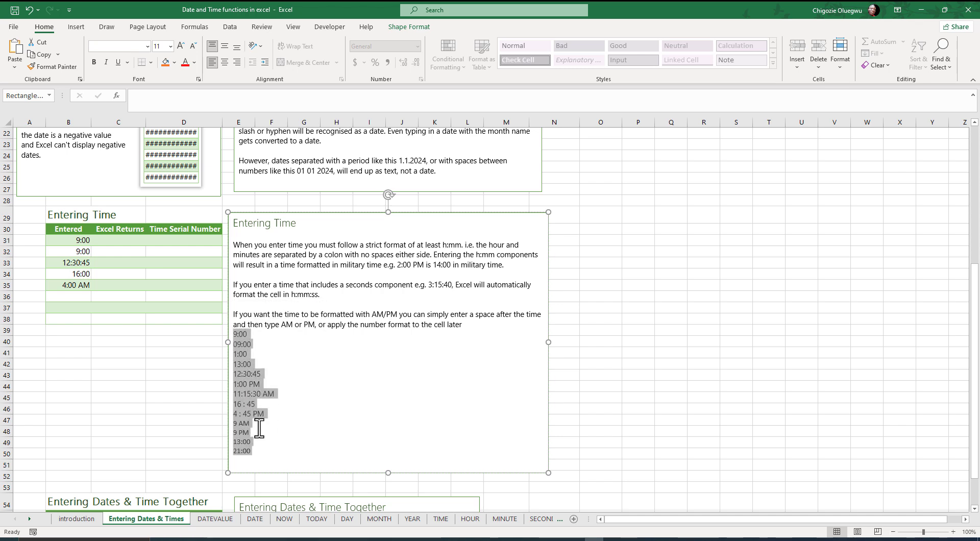
left_click(261, 445)
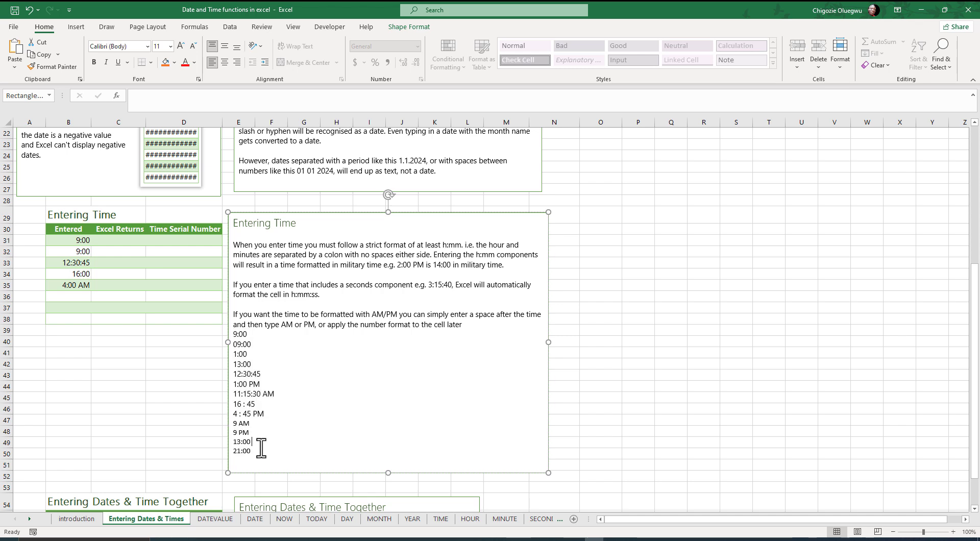
left_click_drag(257, 449, 235, 334)
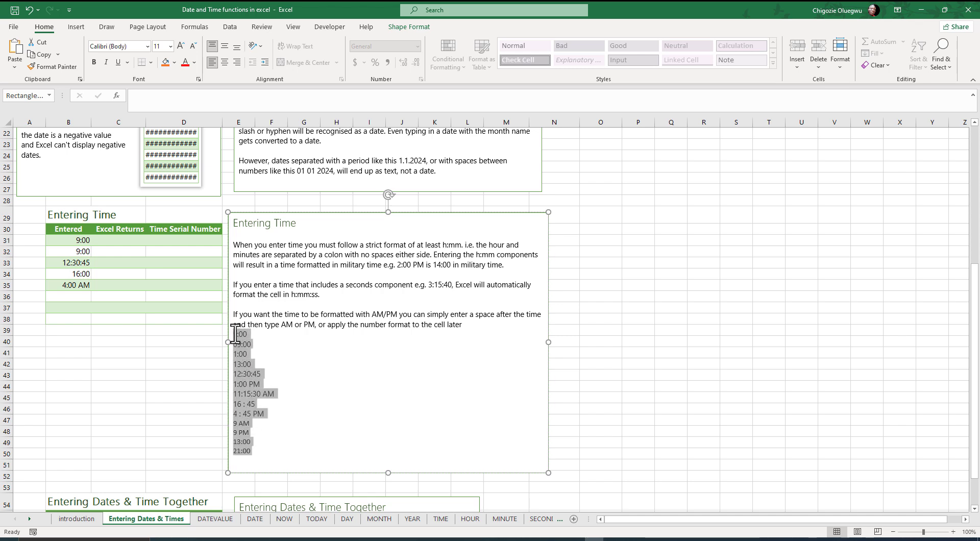
left_click(234, 335)
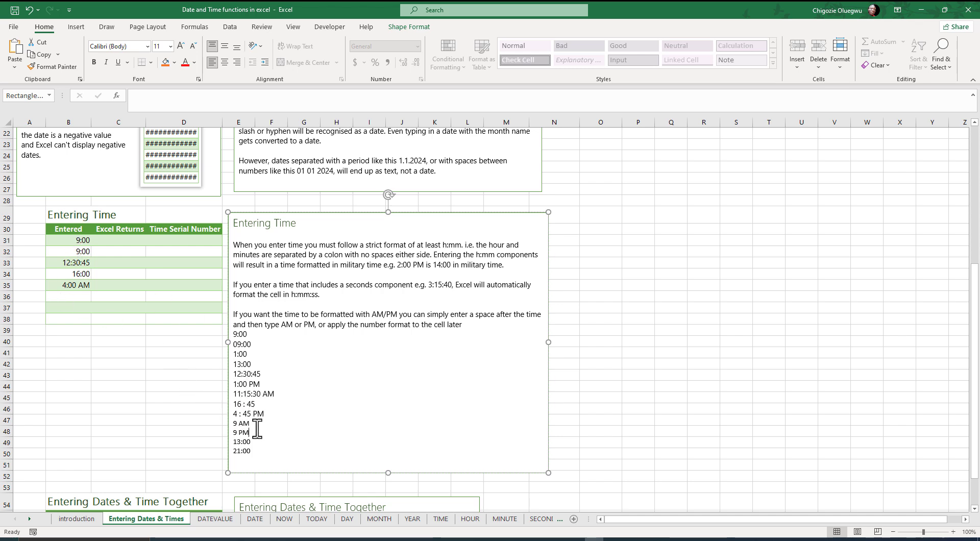
- Enter the time 1:00 PM in cell B36 and inspect the AM/PM part of its stored value
left_click(80, 298)
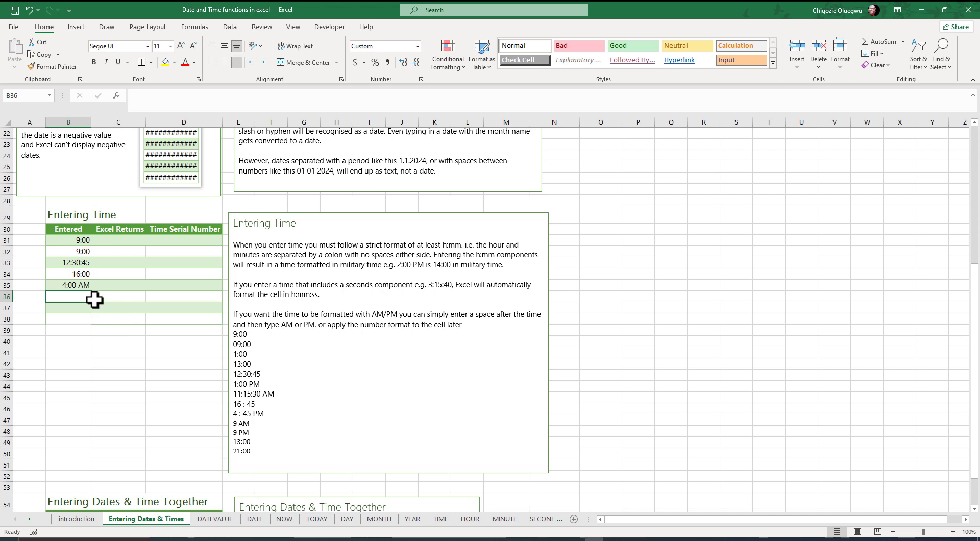
type("1")
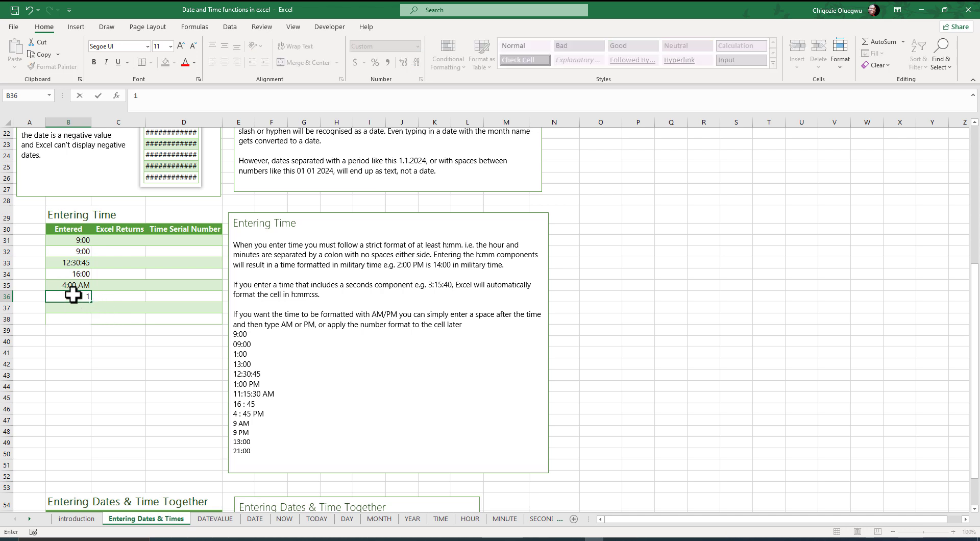
type(":00 PN")
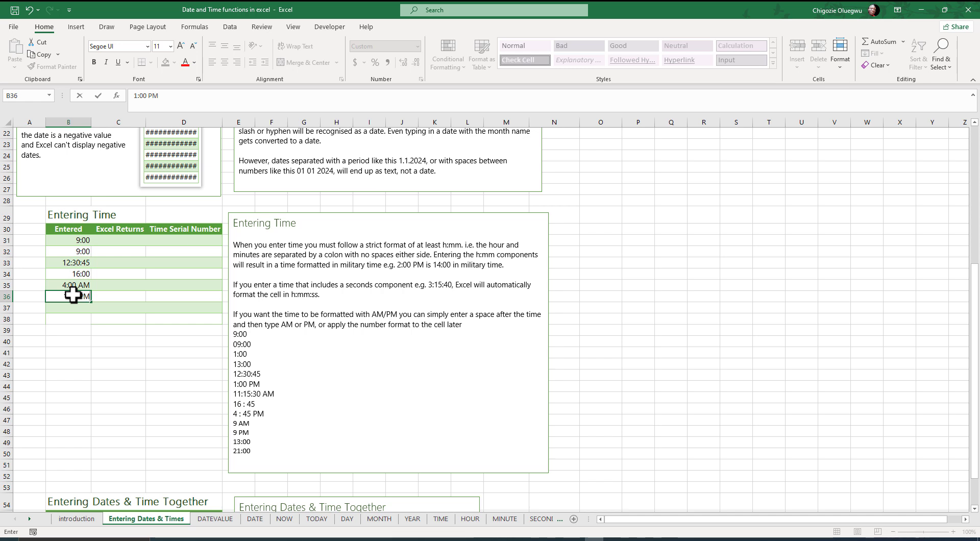
key("Return")
left_click(70, 298)
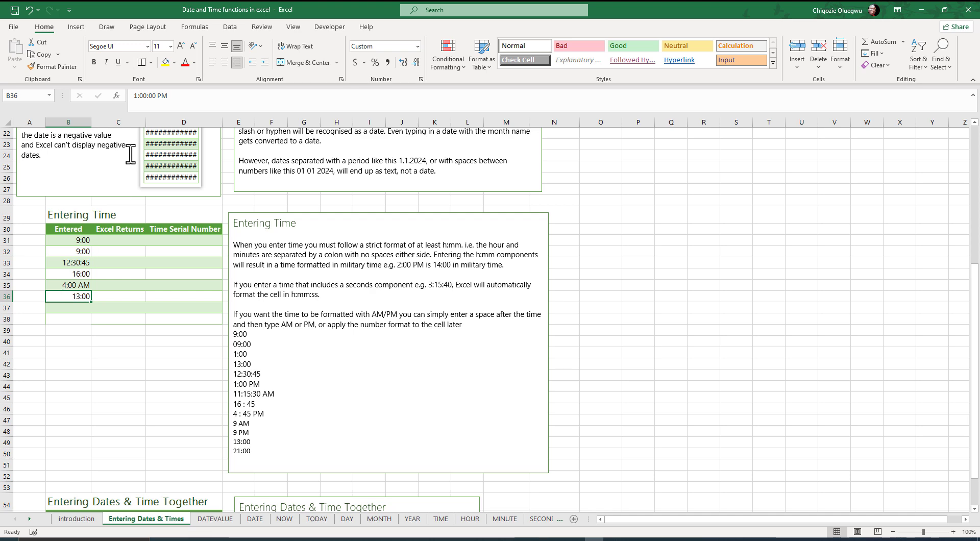
double_click(162, 96)
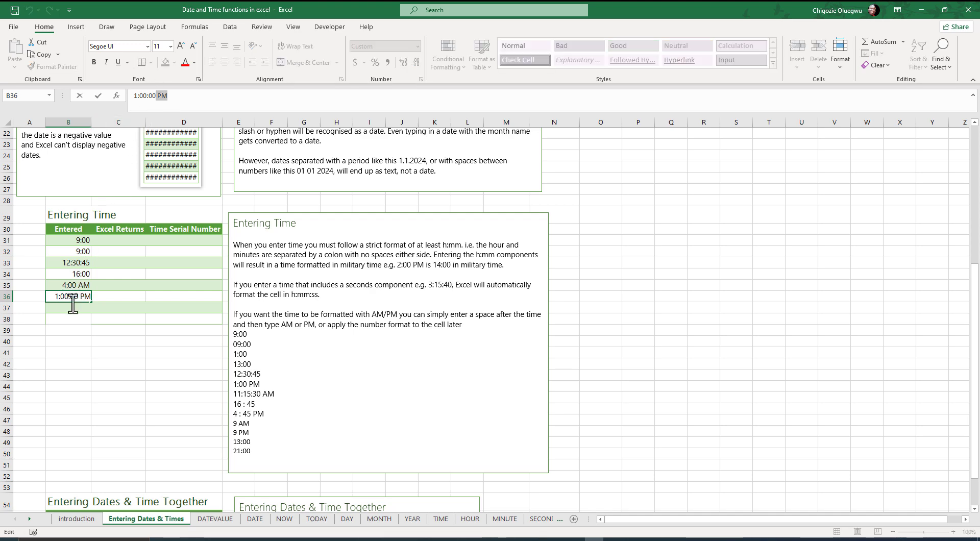
- Inspect the full stored time of cell B36 and re-enter it as 13:00
key("Escape")
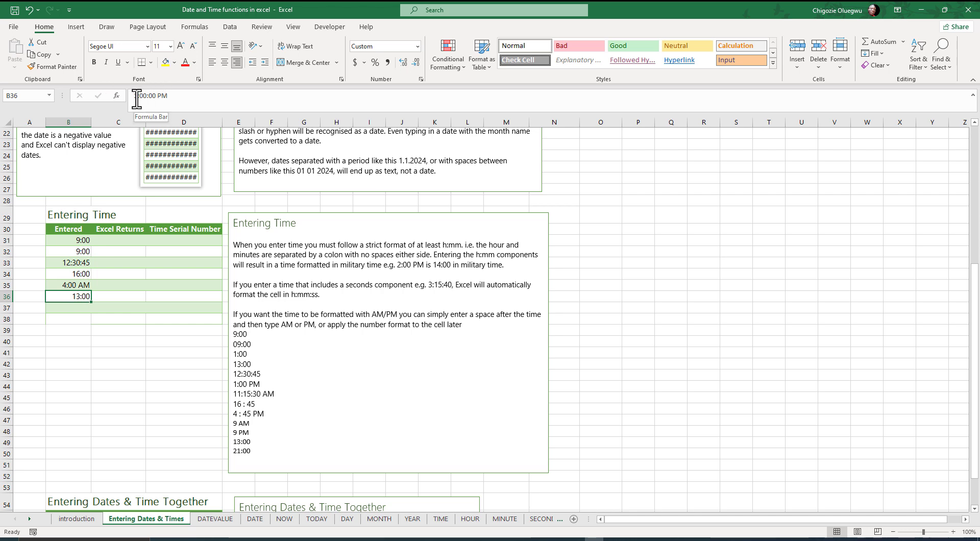
left_click_drag(169, 95, 136, 96)
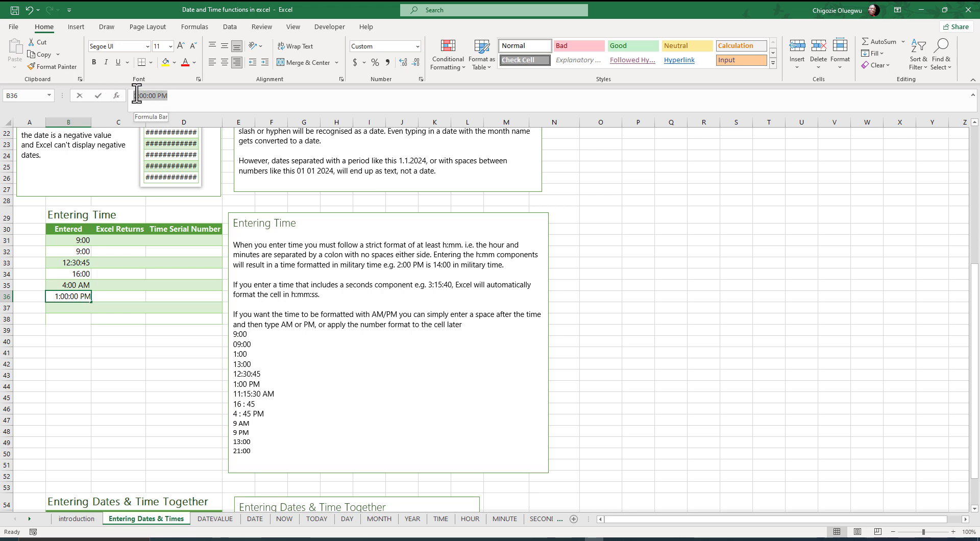
type("13:00")
key("Return")
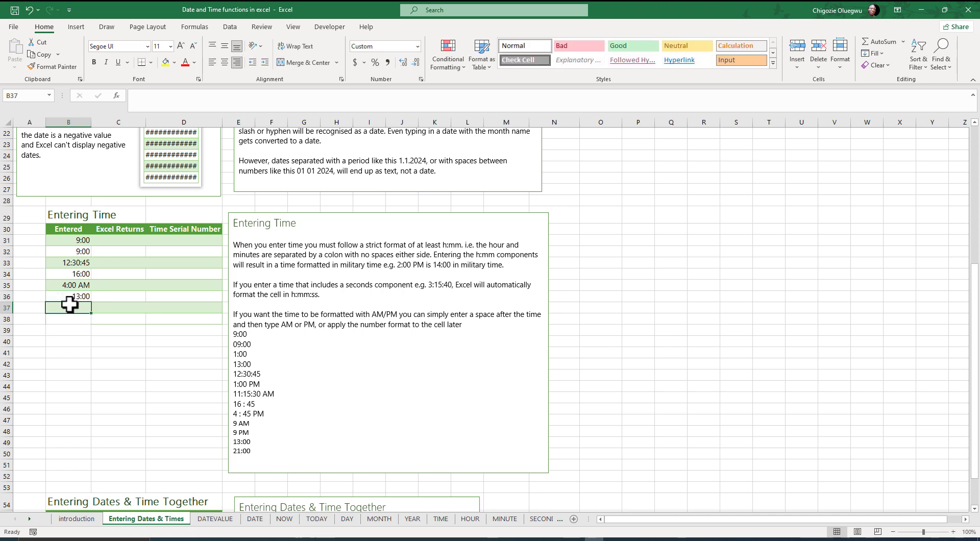
- Enter the time 9 pm in cell B37 and inspect its stored value
type("9 pm")
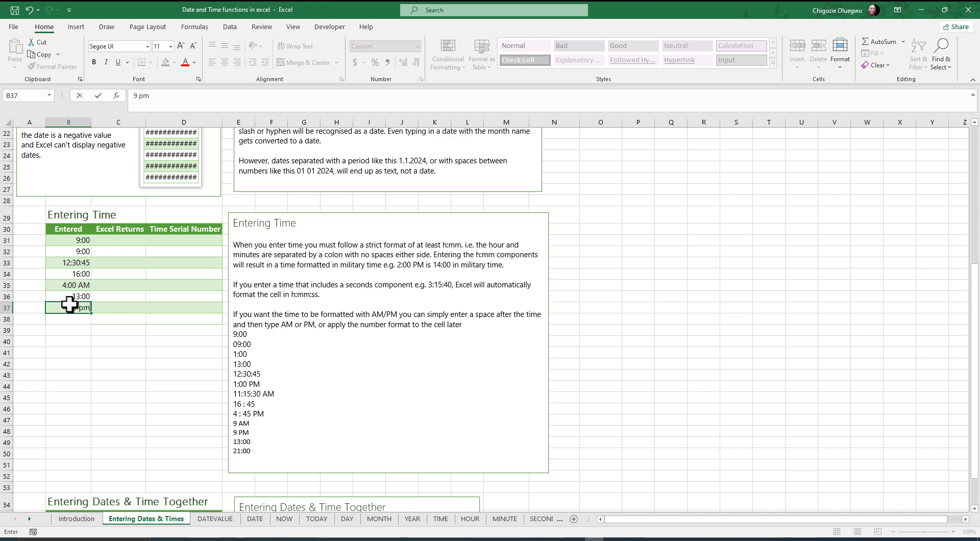
scroll(70, 305, "down", 1)
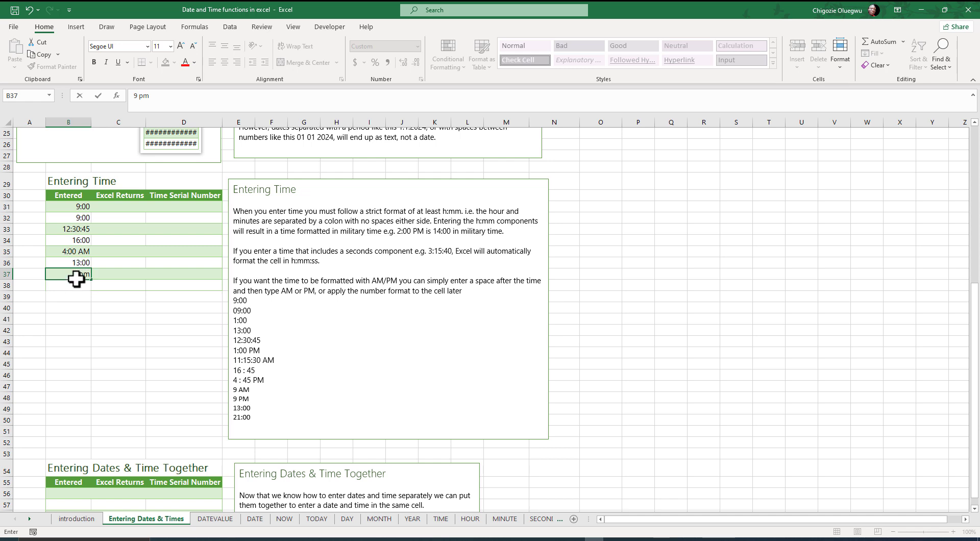
key("Return")
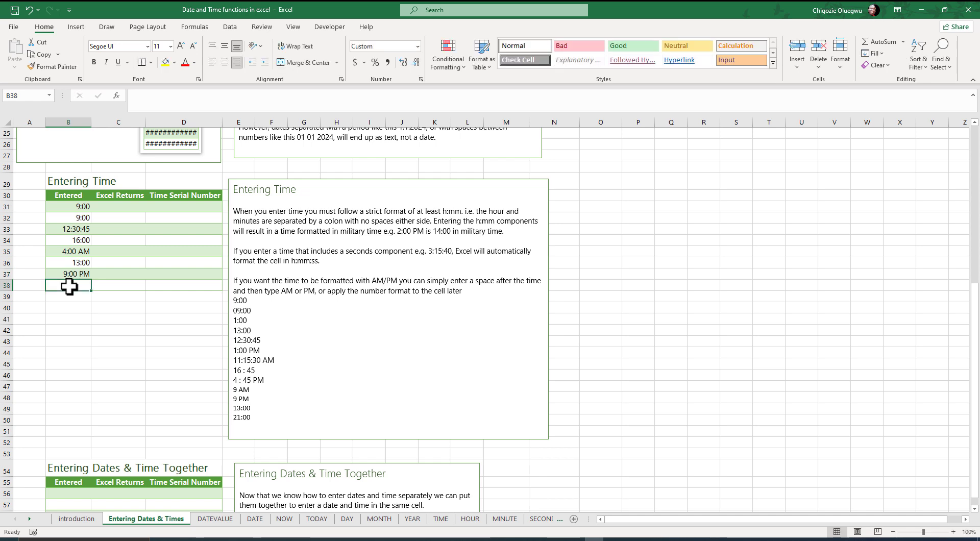
left_click(63, 272)
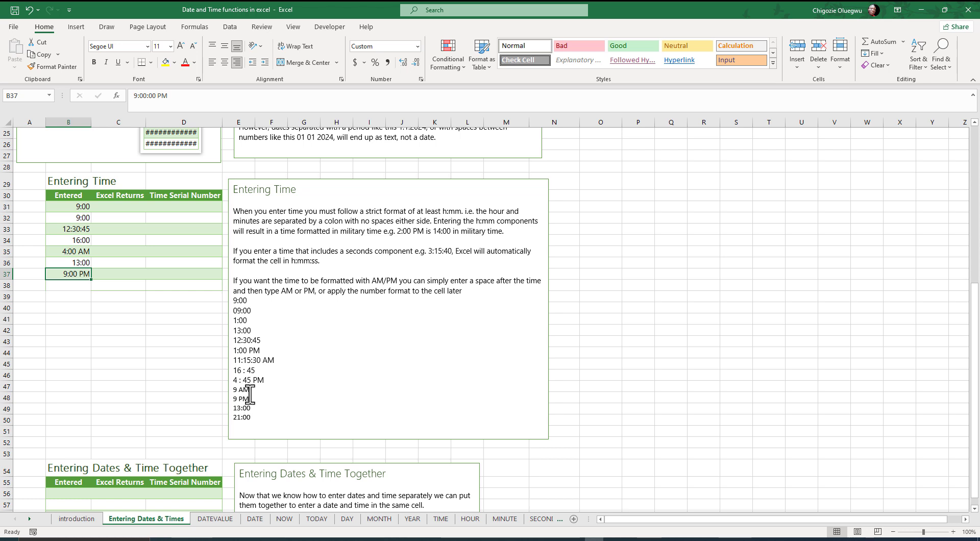
- Enter the time 9 am in cell B38 and compare its stored value with that of B37
left_click(73, 286)
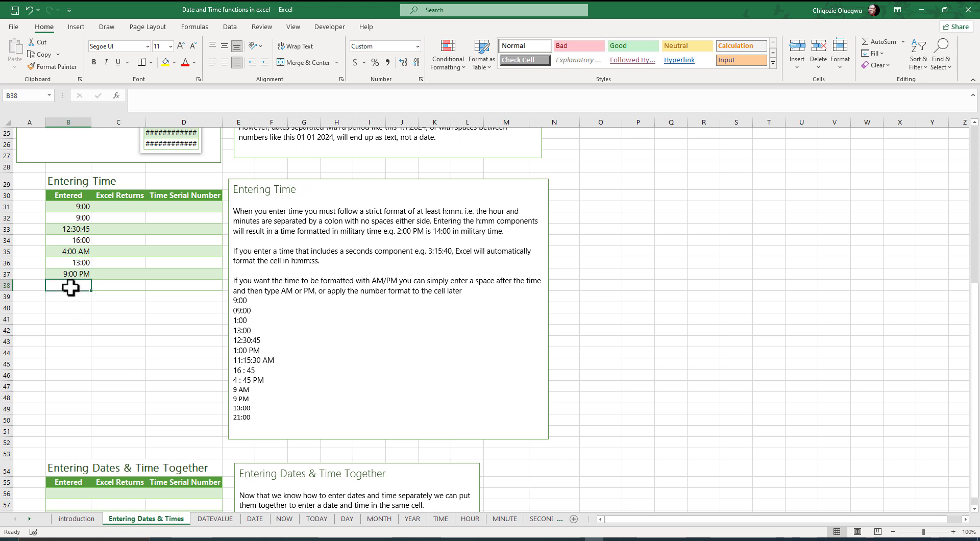
type("9:00")
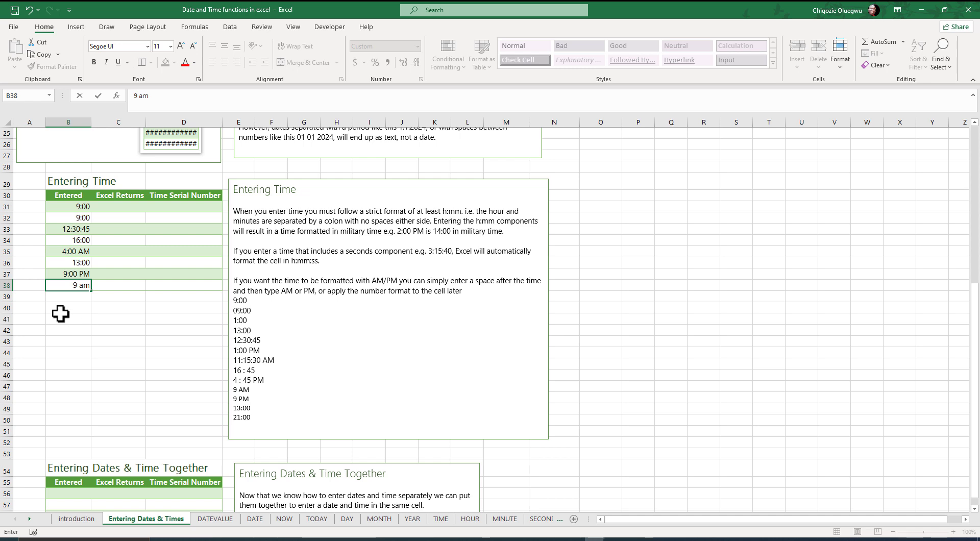
key("Return")
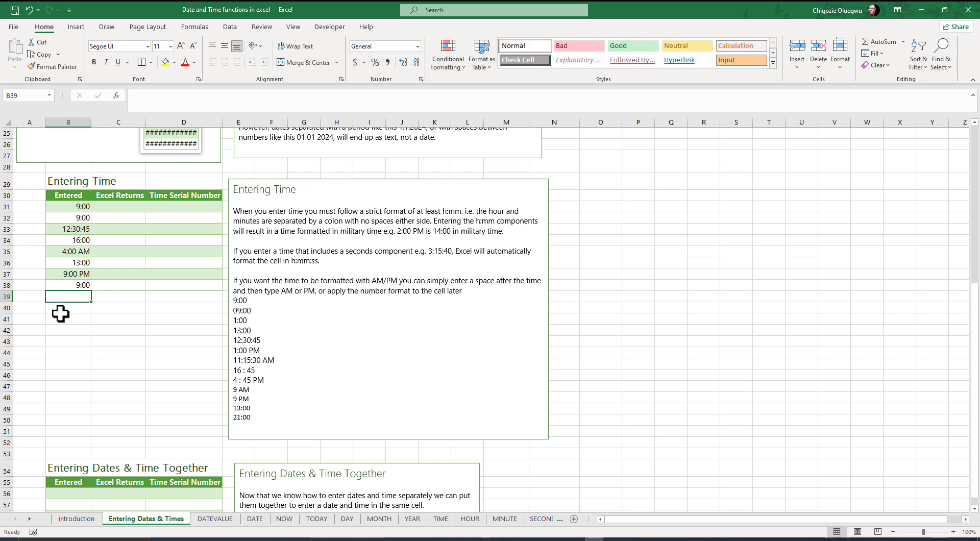
left_click(69, 275)
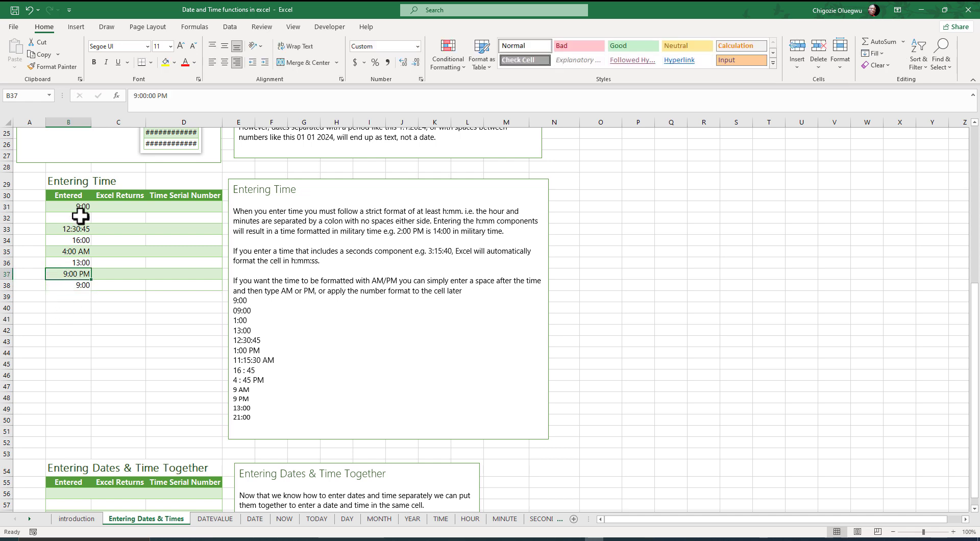
left_click(72, 289)
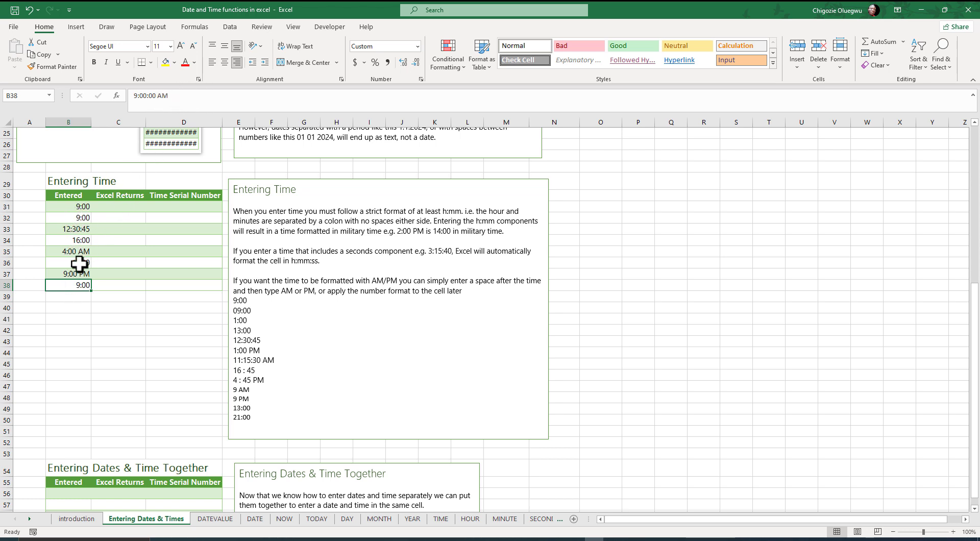
- Enter the 24-hour time 21:00 in cell B39 and inspect its stored value
left_click(69, 299)
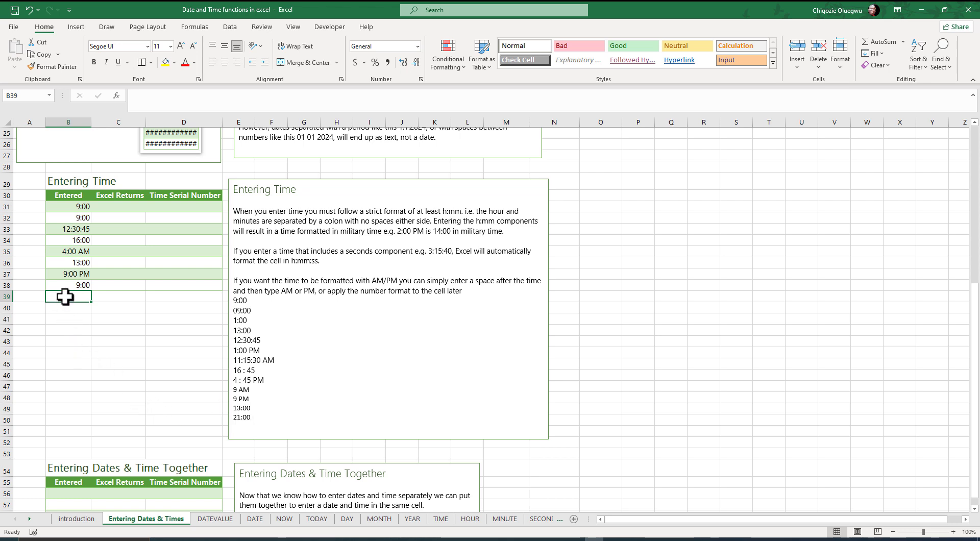
type("21:00")
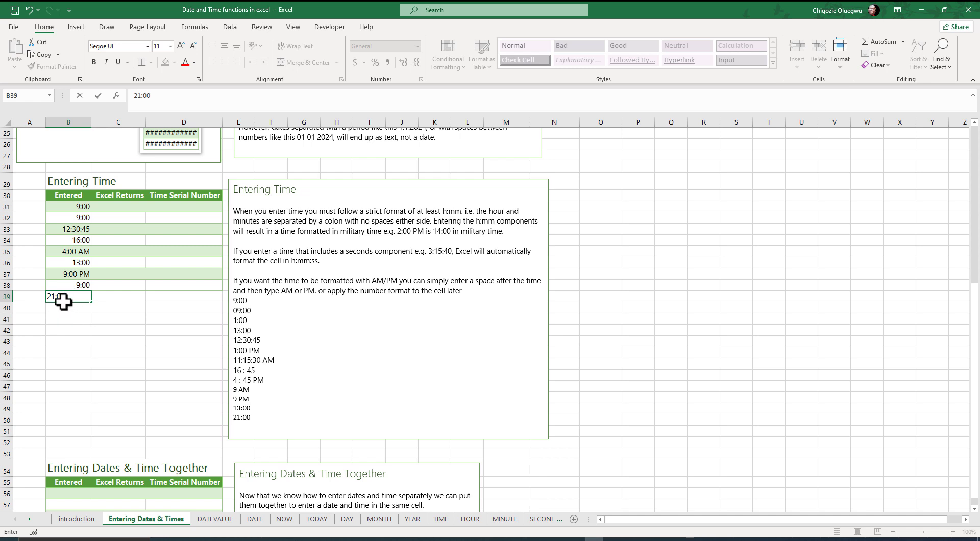
key("Return")
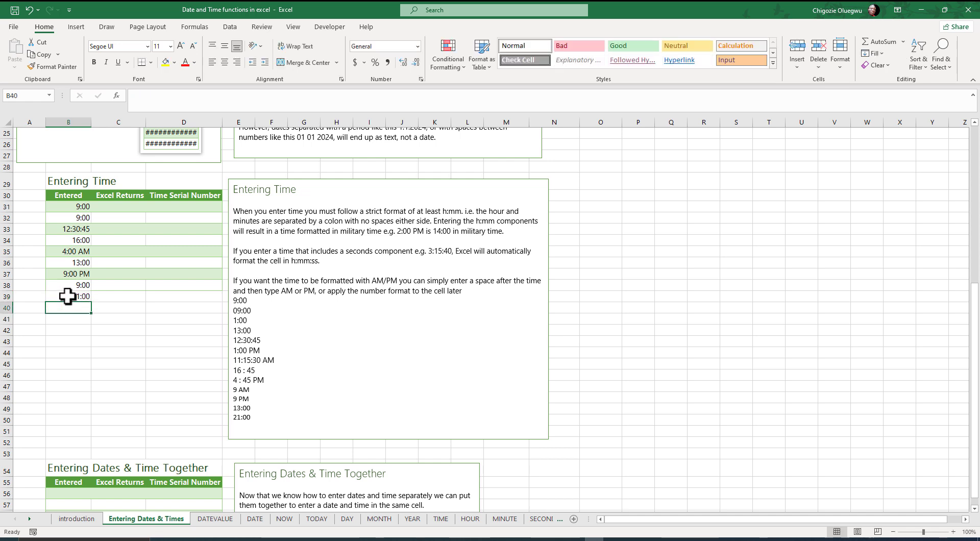
left_click(69, 296)
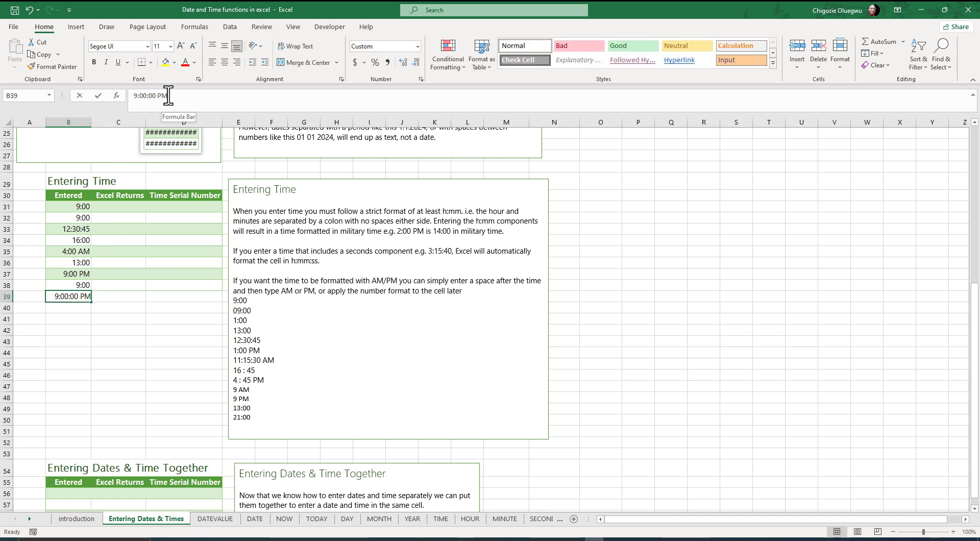
left_click_drag(168, 95, 145, 95)
left_click(178, 97)
- Enter the midnight time 0:00 in cell B40 and inspect its stored value
left_click(73, 312)
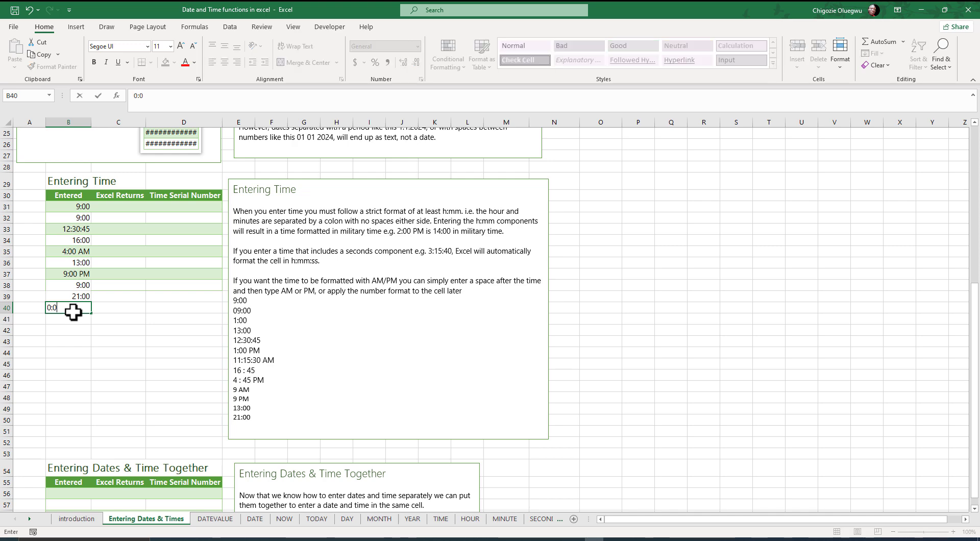
key("Return")
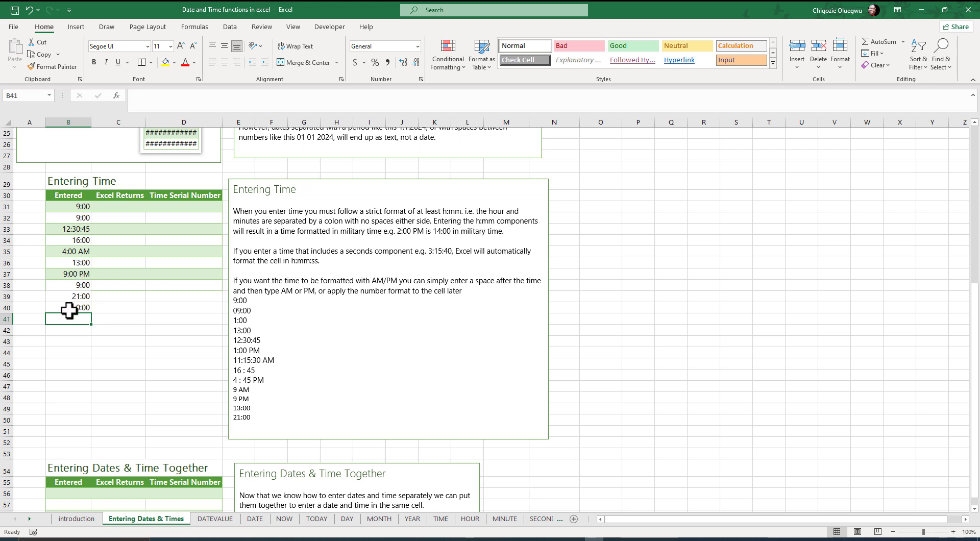
double_click(71, 308)
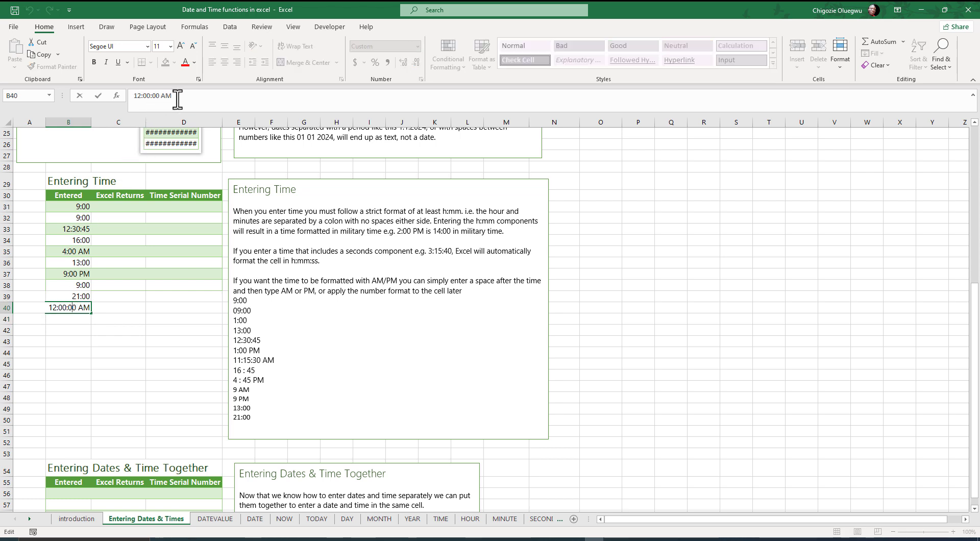
left_click(53, 340)
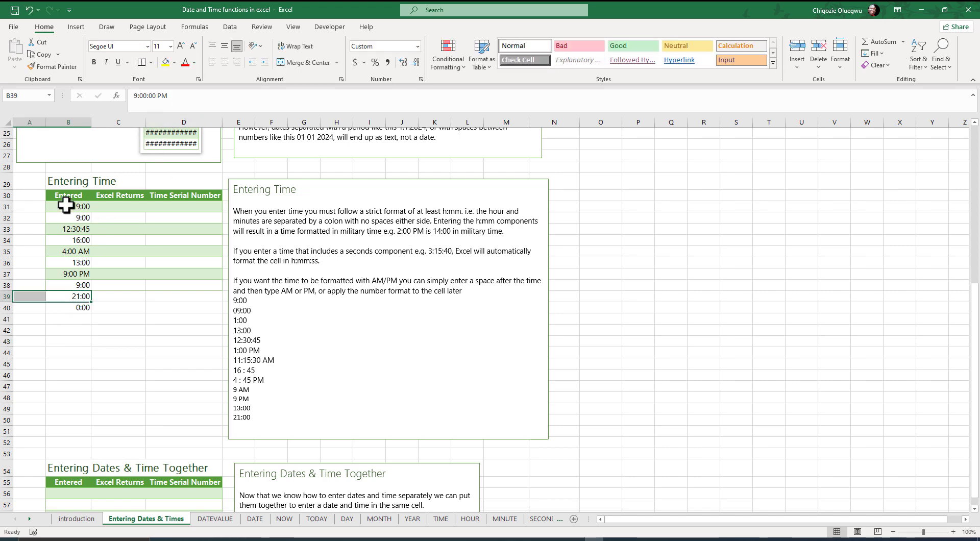
- Highlight the entered times in B31:B40 and the sample times in the Entering Time text box for comparison
left_click_drag(66, 207, 60, 305)
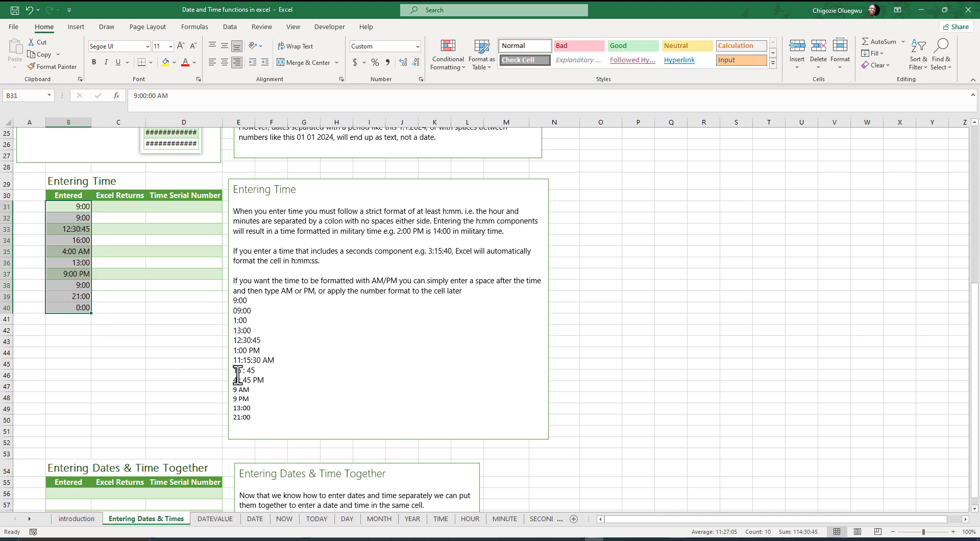
left_click_drag(251, 418, 236, 301)
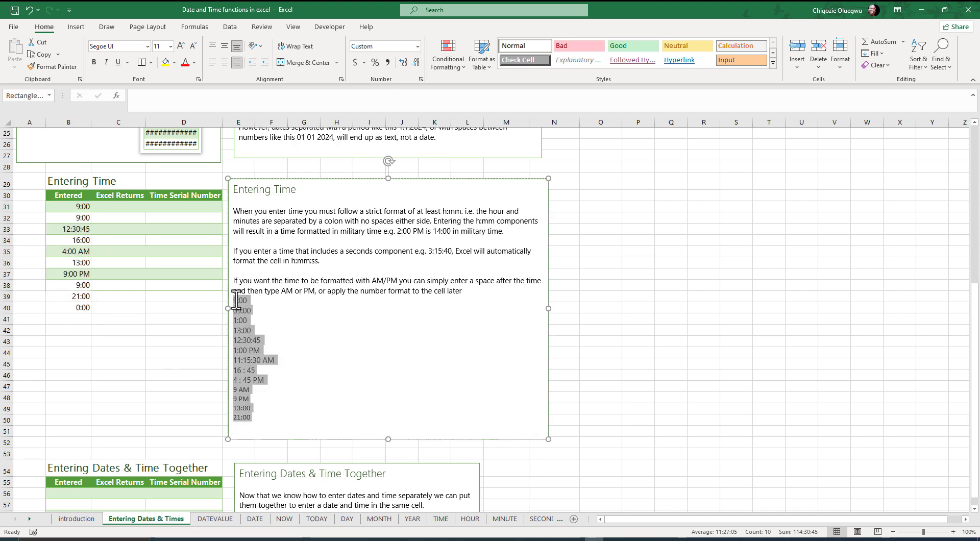
- Enter =B31 in cell C31, copy it down the Excel Returns column to C40 and highlight the returned times
left_click(95, 209)
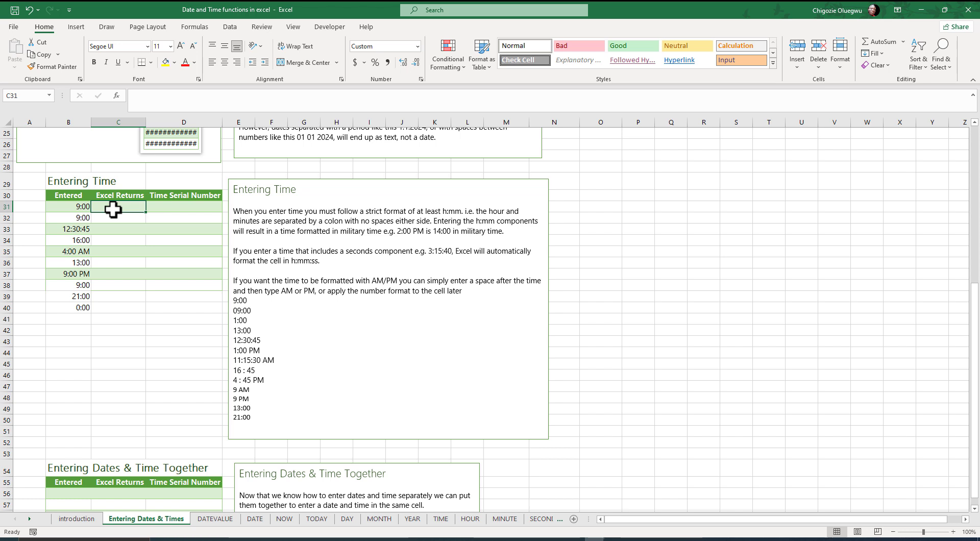
type("=")
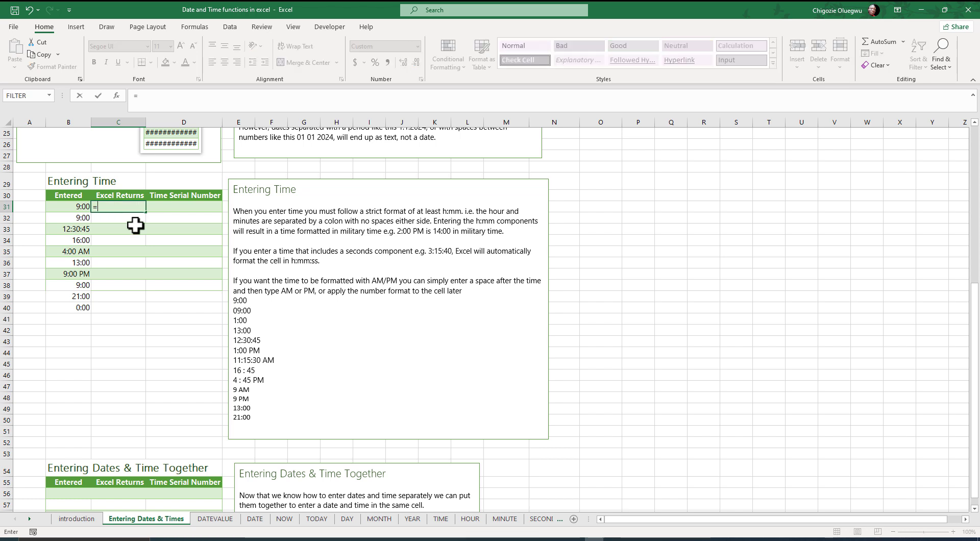
left_click(70, 209)
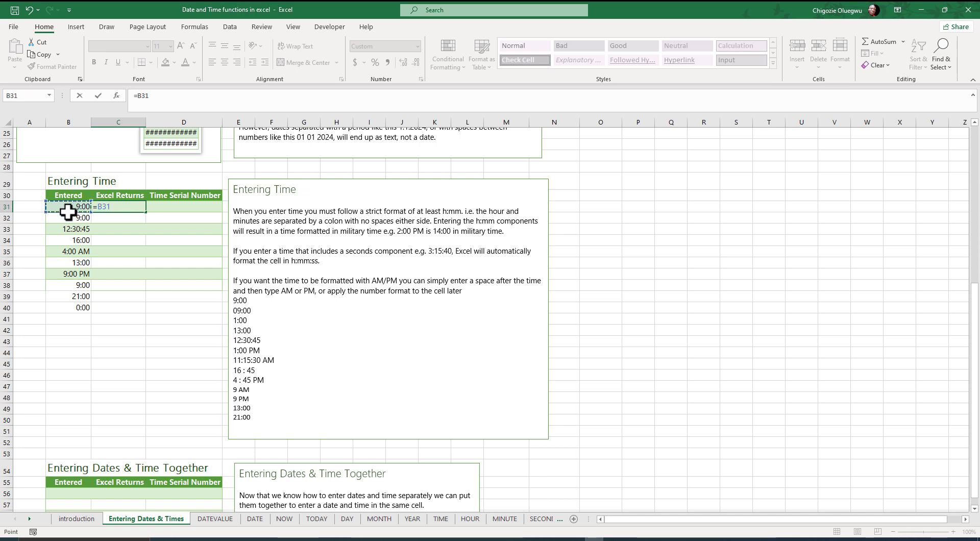
key("Return")
left_click(120, 206)
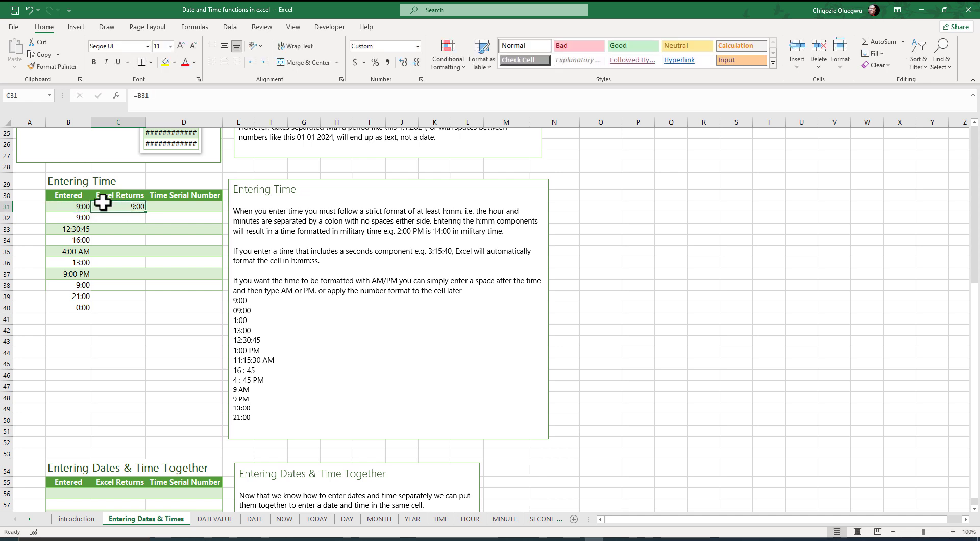
double_click(148, 214)
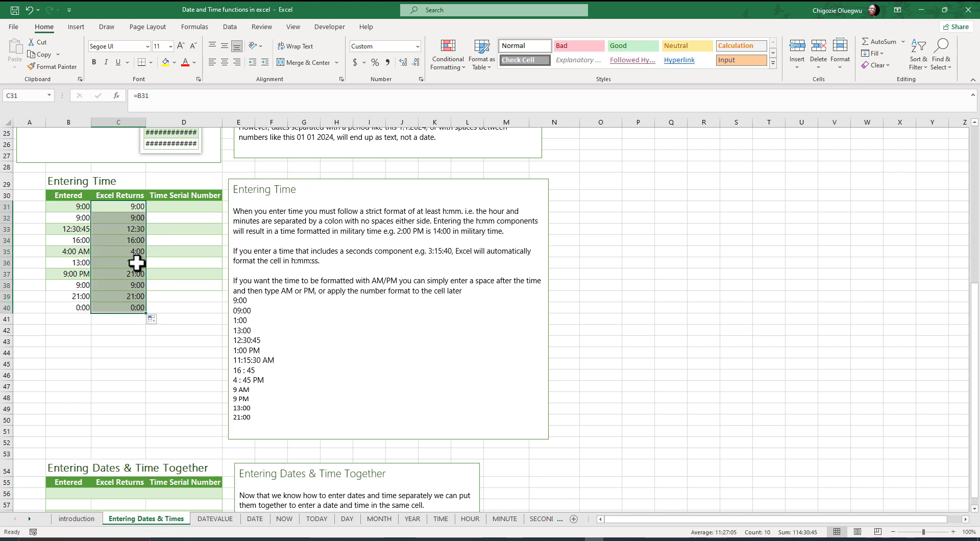
left_click(128, 332)
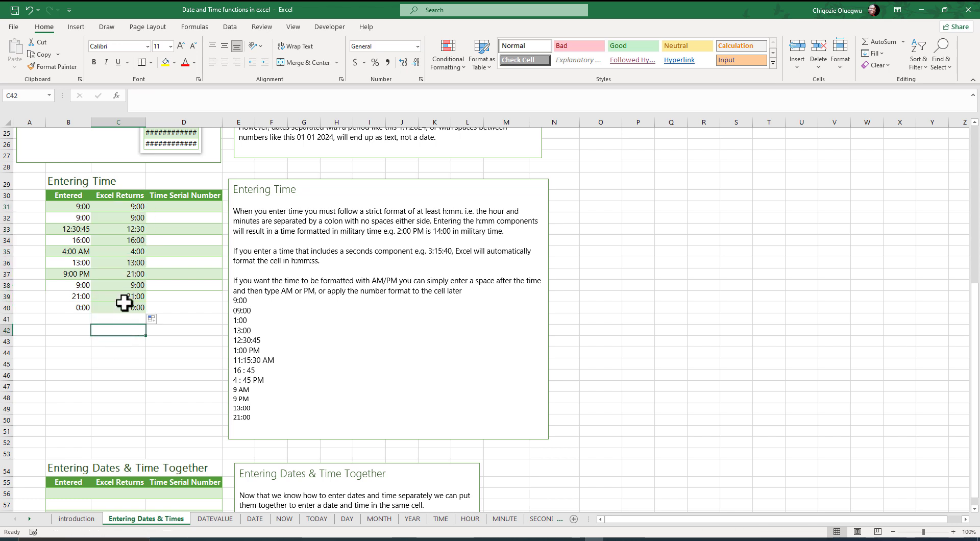
left_click(127, 207)
key("ctrl+shift+Down")
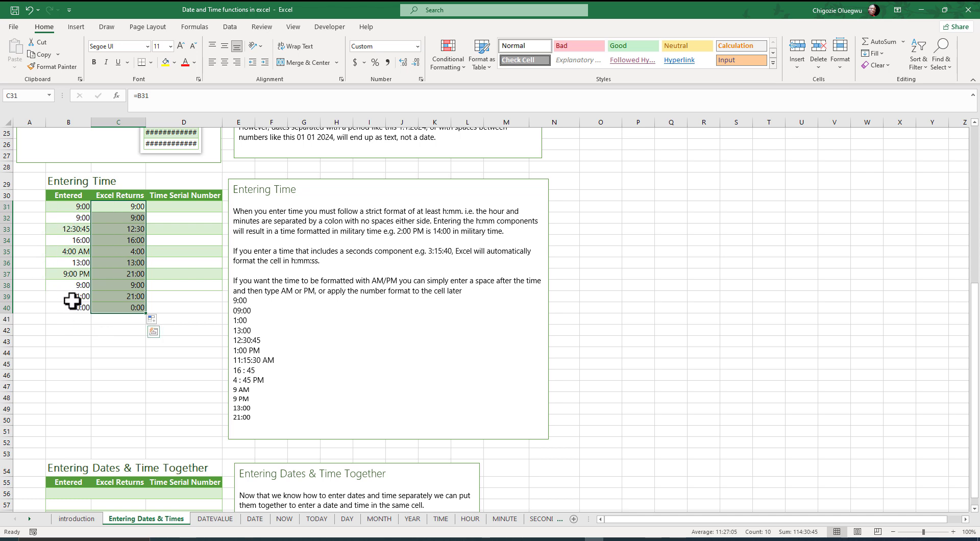
- Enter =B31 in cell D31 of the Time Serial Number column and set its number format to General
left_click(166, 207)
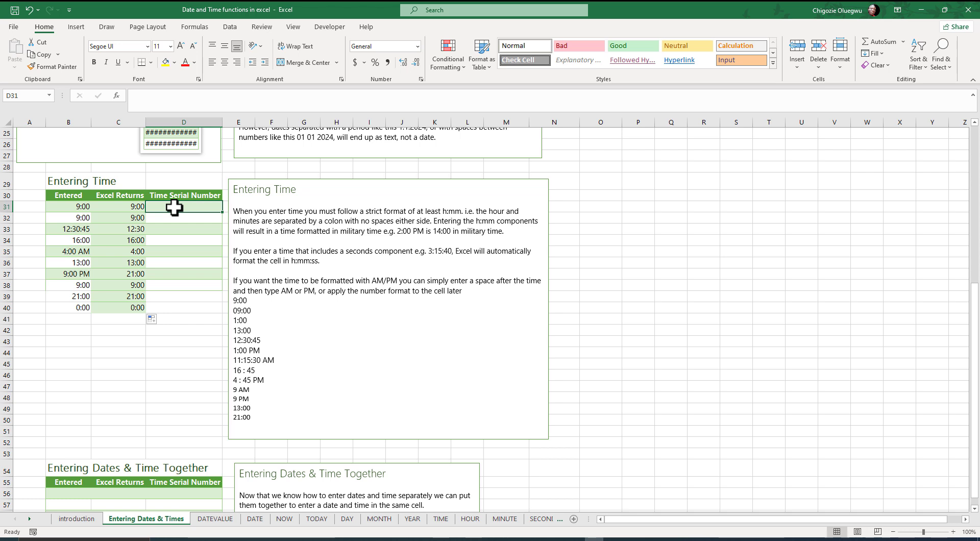
type("=")
left_click(59, 207)
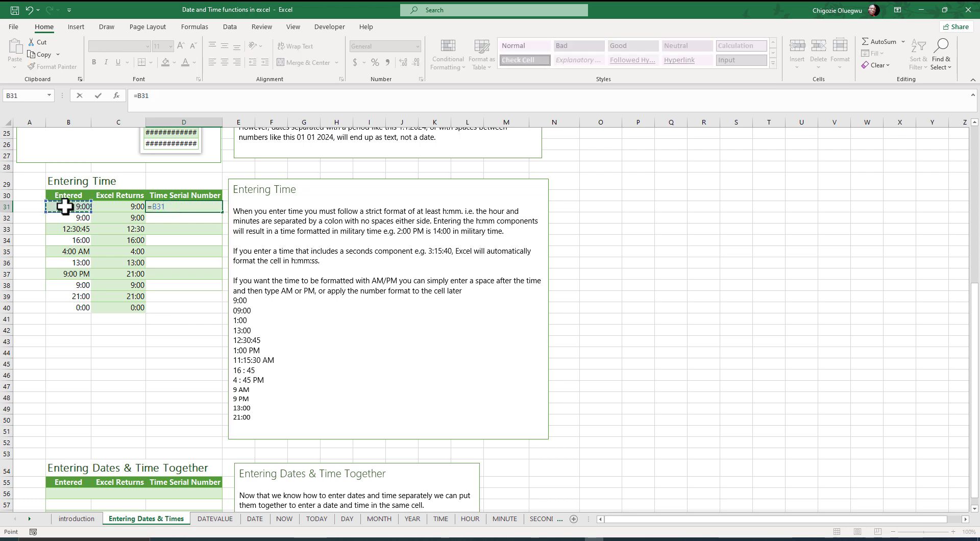
key("Return")
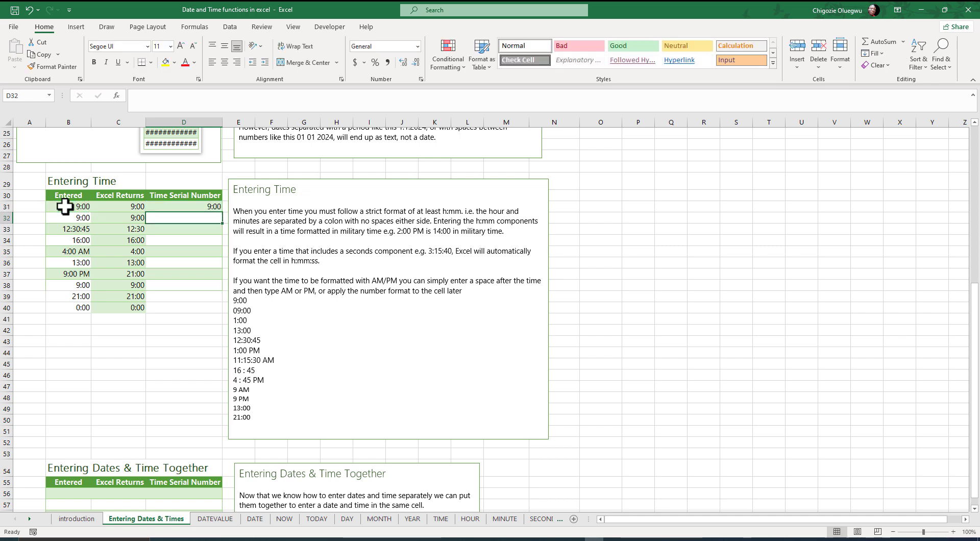
left_click(198, 206)
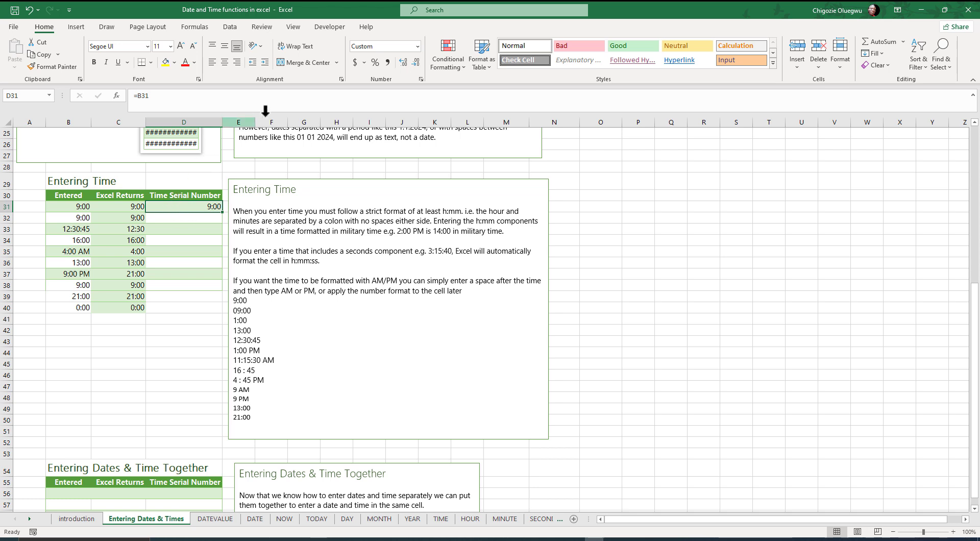
left_click(417, 47)
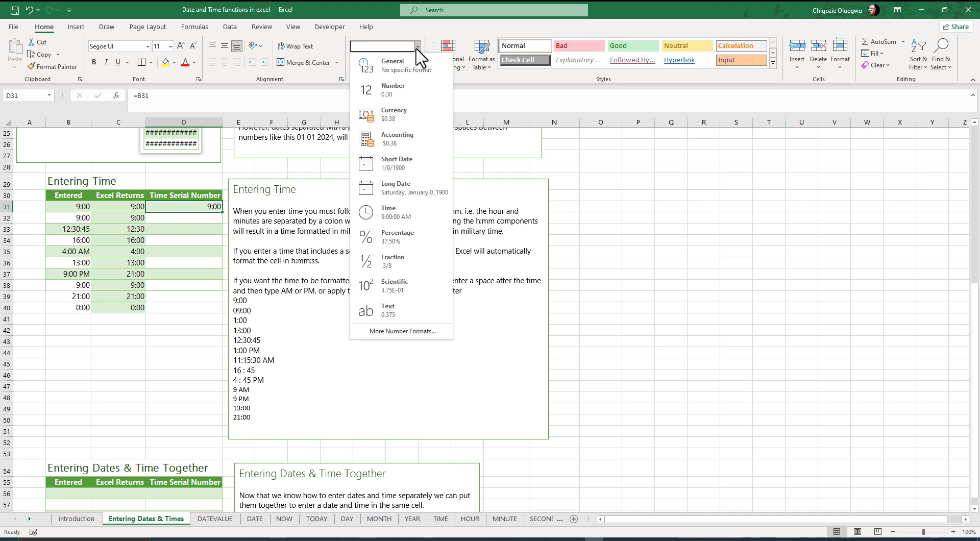
left_click(387, 77)
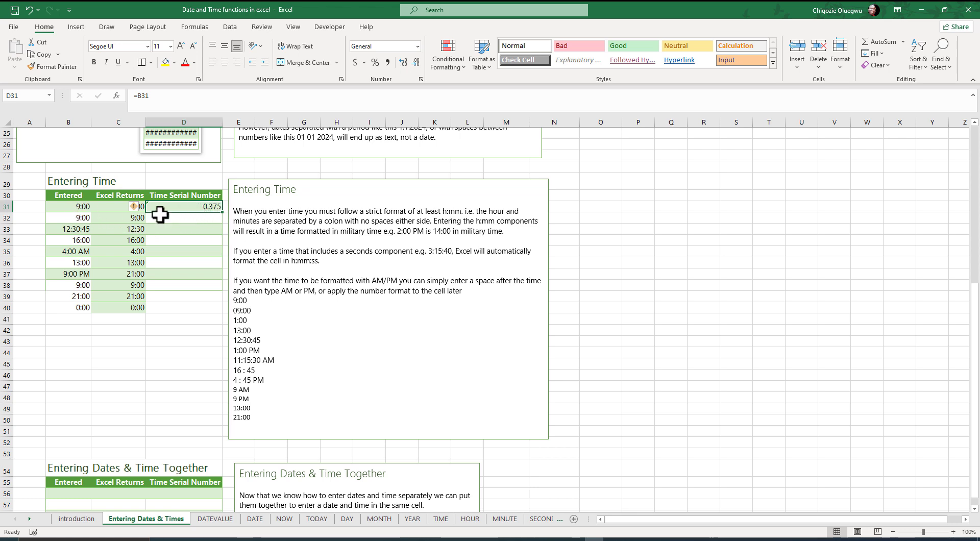
- Copy the D31 formula down the Time Serial Number column to D40 and inspect the serial number for midnight
double_click(224, 215)
left_click(198, 308)
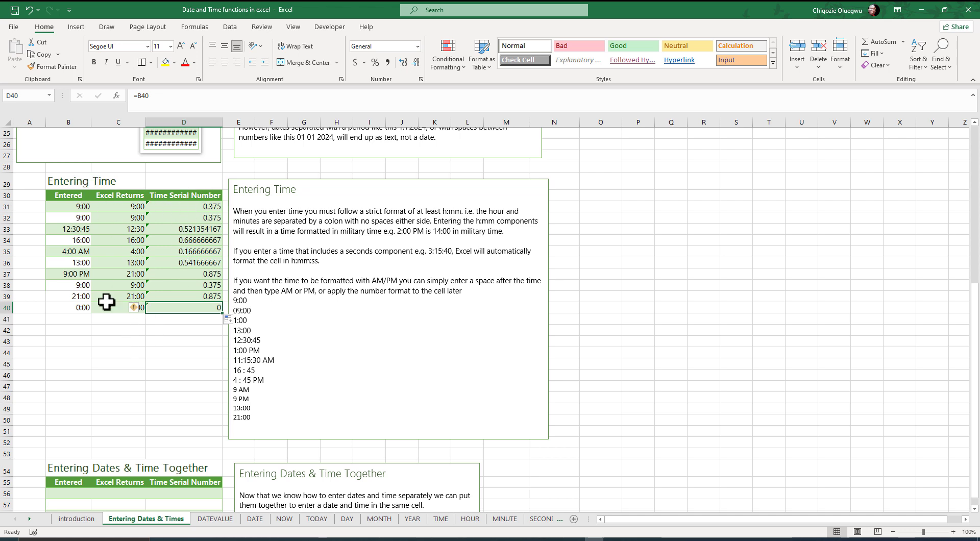
left_click(196, 335)
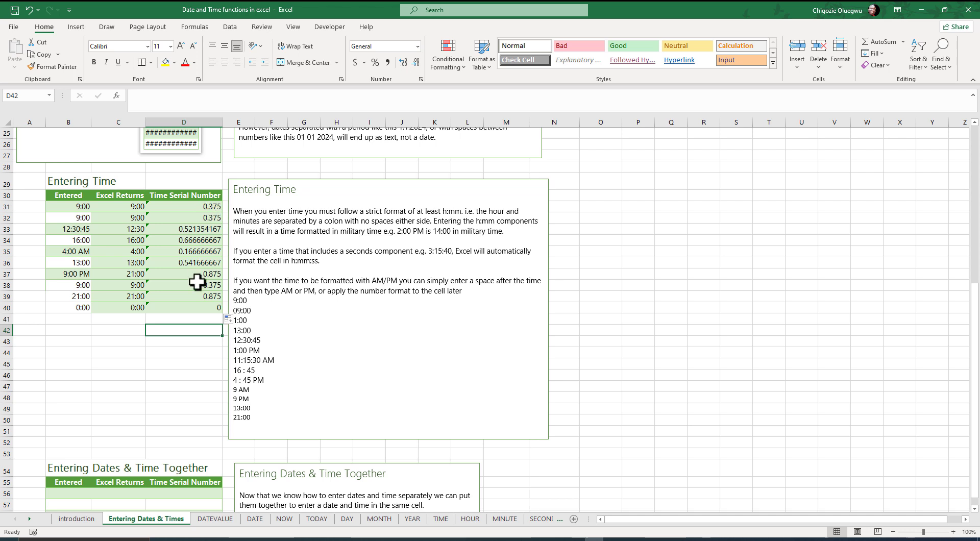